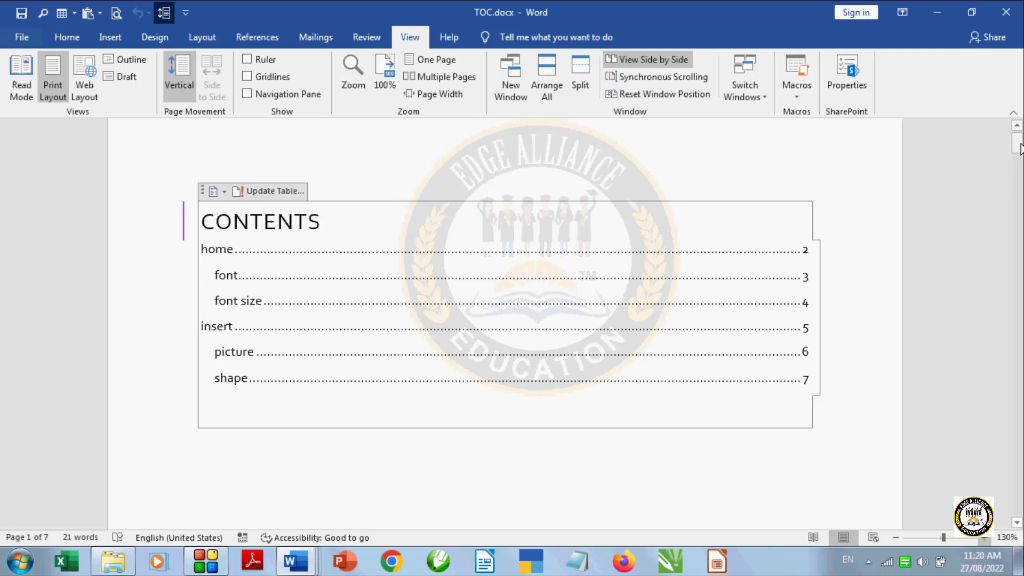
- Open two additional windows of the TOC document
mouse_move(1016, 143)
mouse_down()
mouse_move(1016, 203)
mouse_move(1017, 145)
mouse_up()
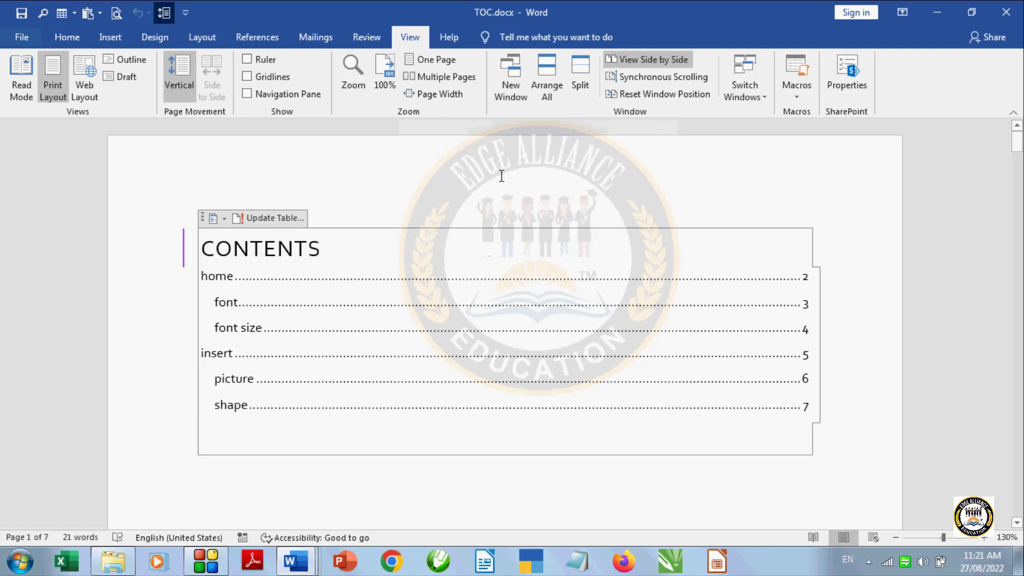
click(510, 94)
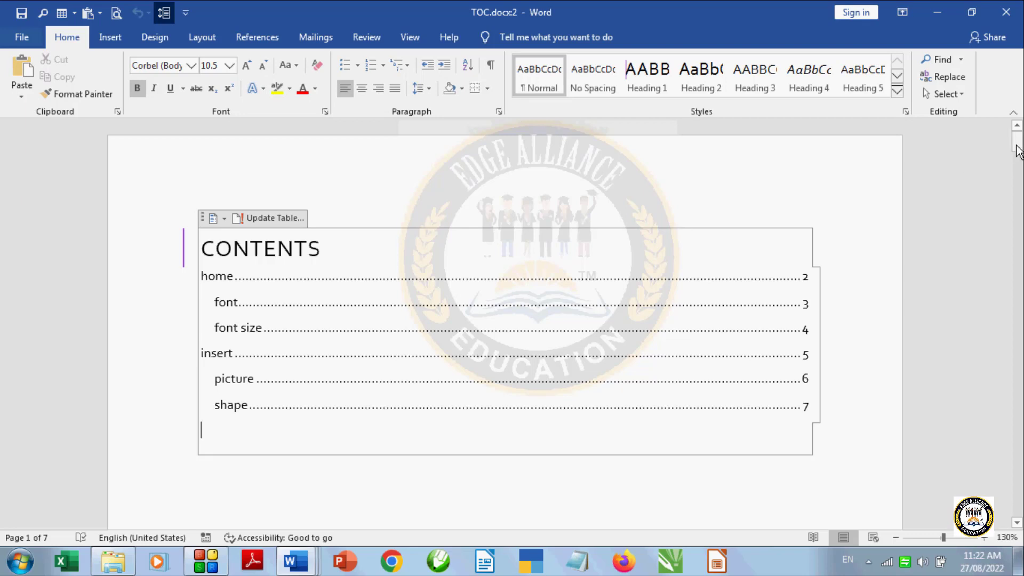
mouse_move(1018, 151)
mouse_down()
mouse_move(1019, 320)
mouse_move(1015, 144)
mouse_up()
click(416, 42)
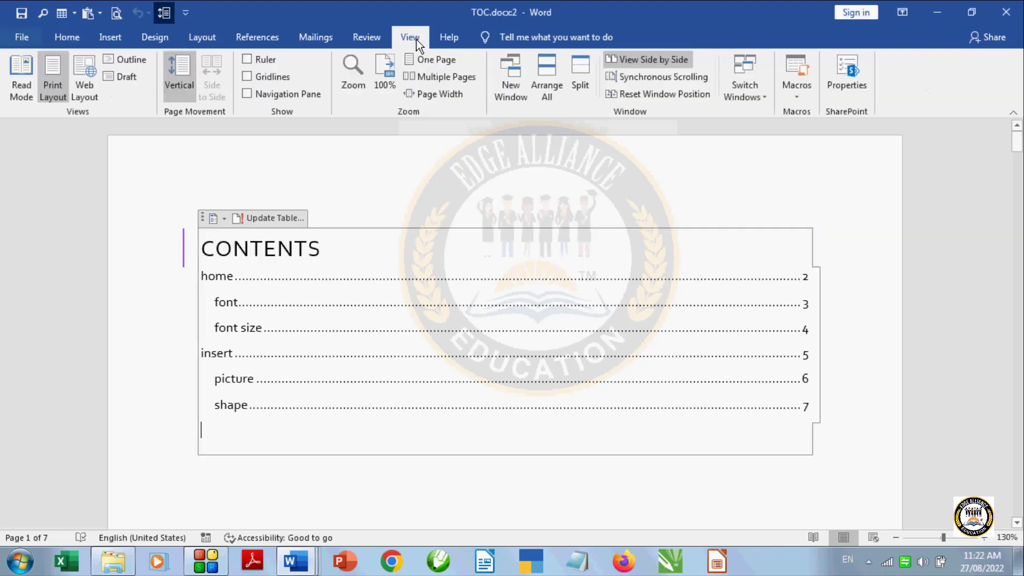
click(508, 76)
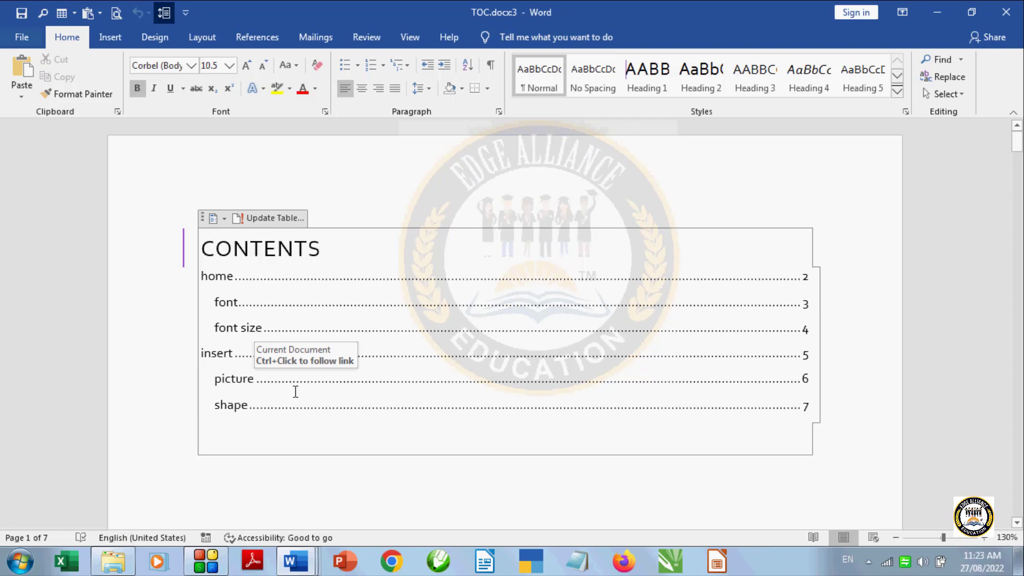
- Arrange all open document windows on one screen twice, maximizing the TOC.docx:1 window each time
click(412, 38)
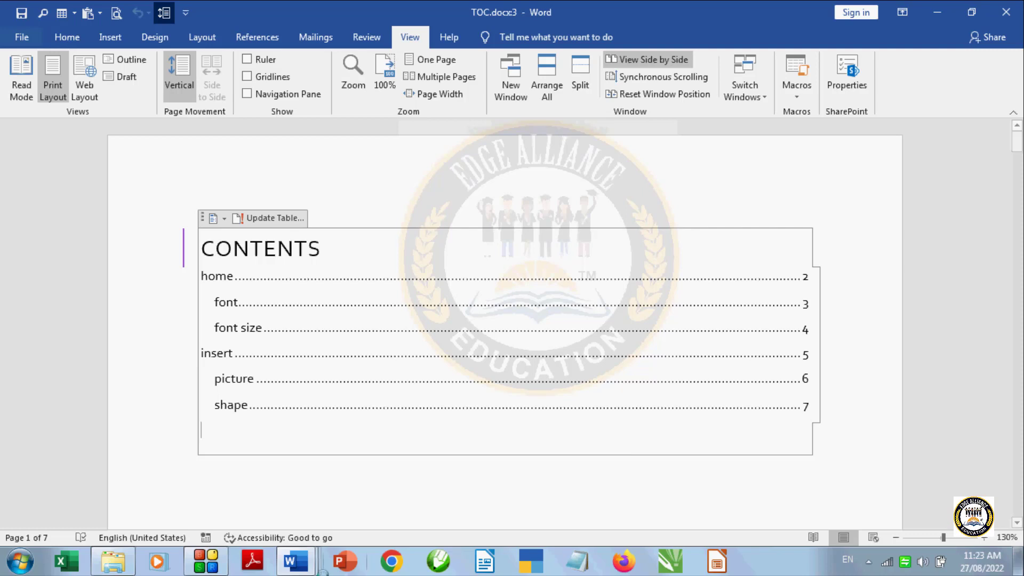
mouse_move(293, 569)
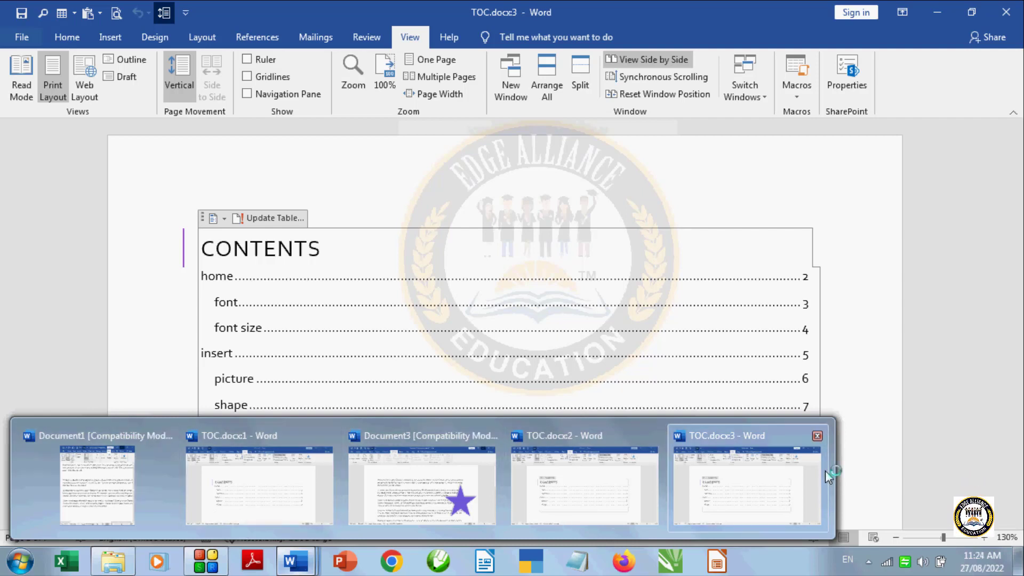
click(285, 568)
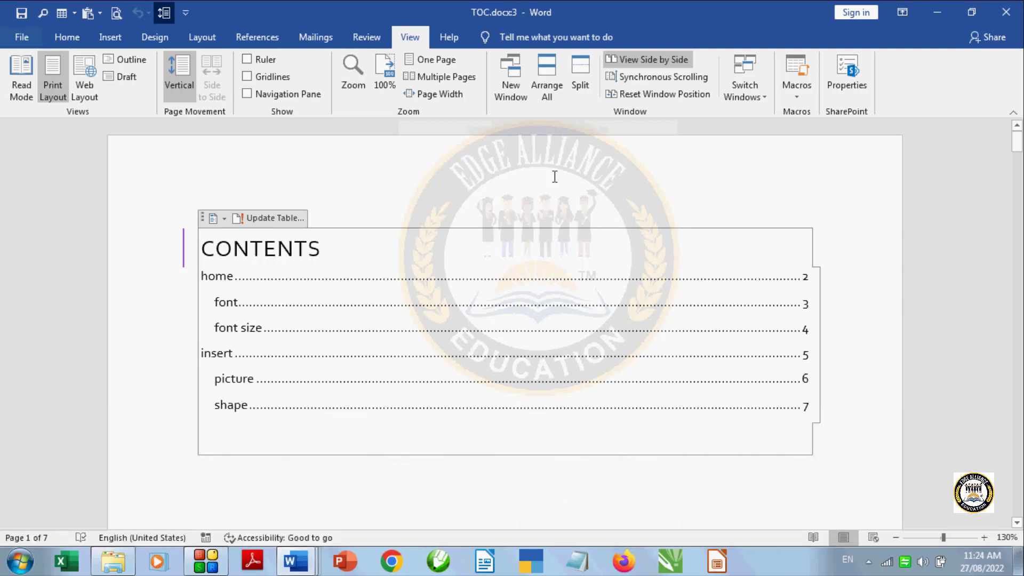
click(552, 96)
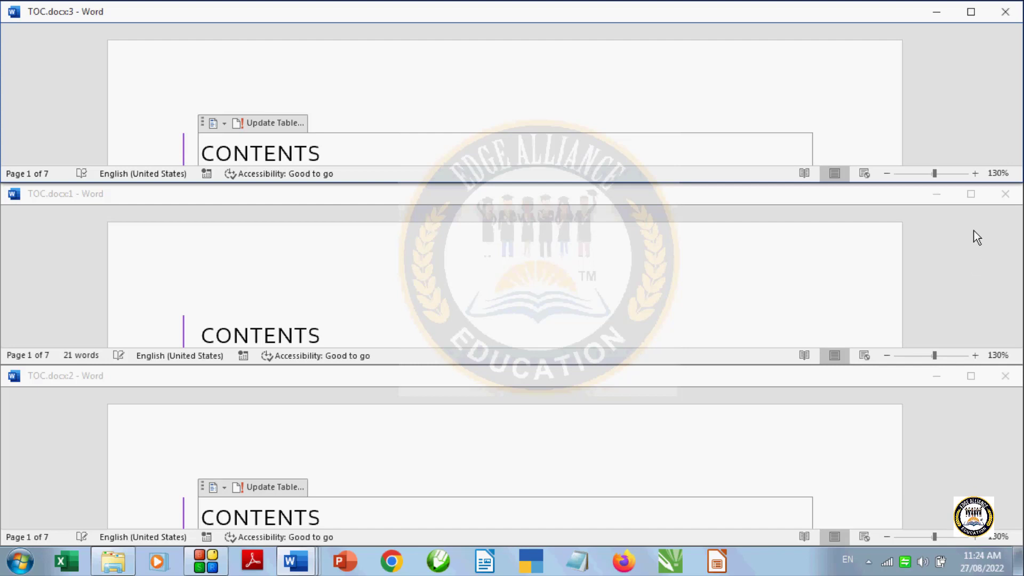
click(971, 194)
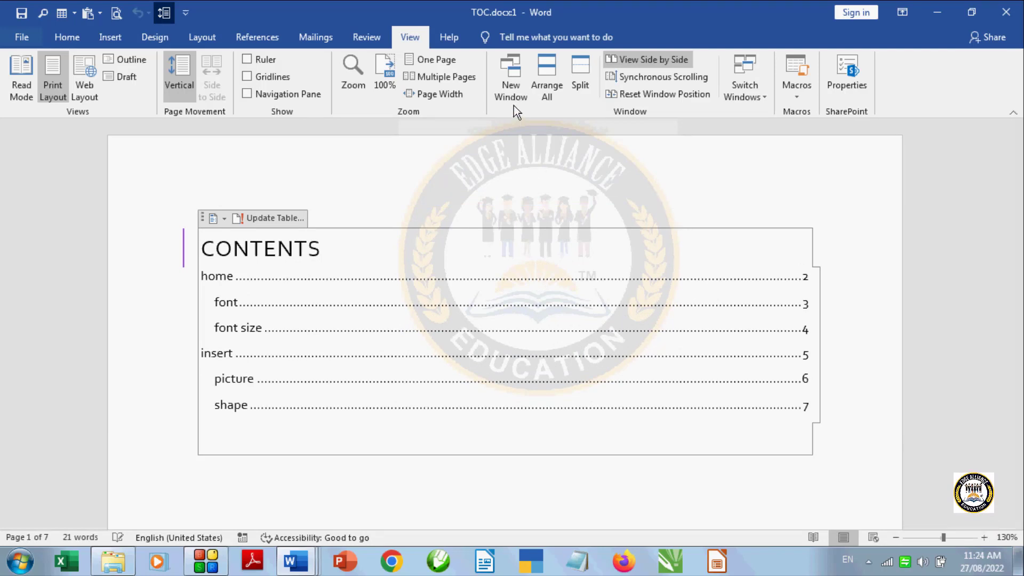
click(538, 84)
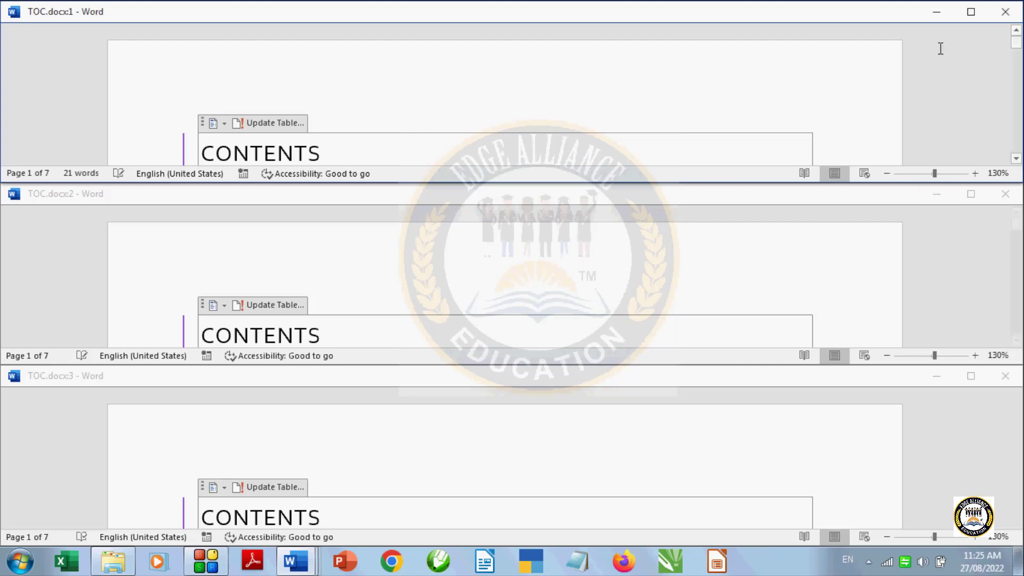
click(971, 12)
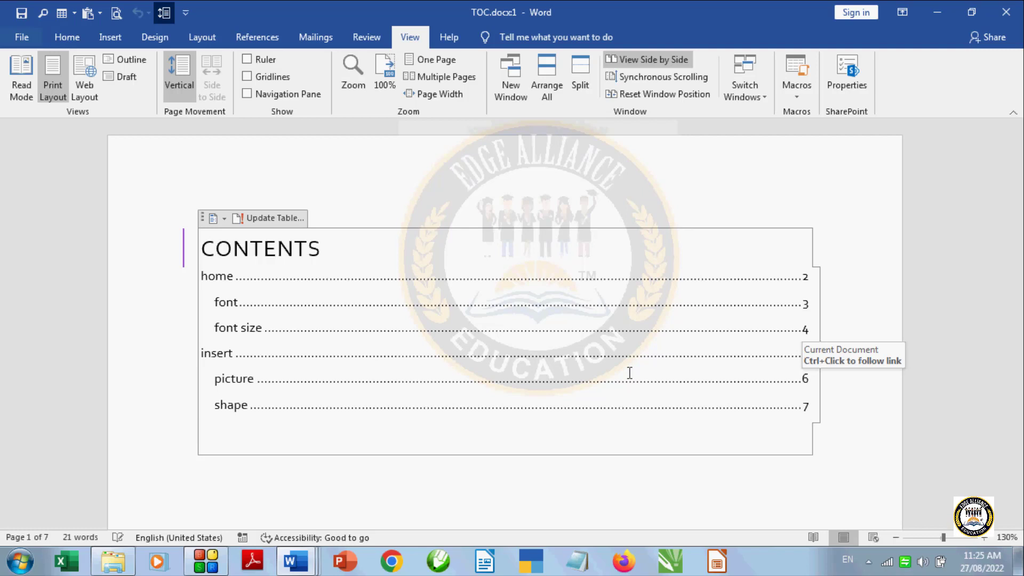
- Create a new blank document and fill it with sample paragraphs using =rand()
key(ctrl+n)
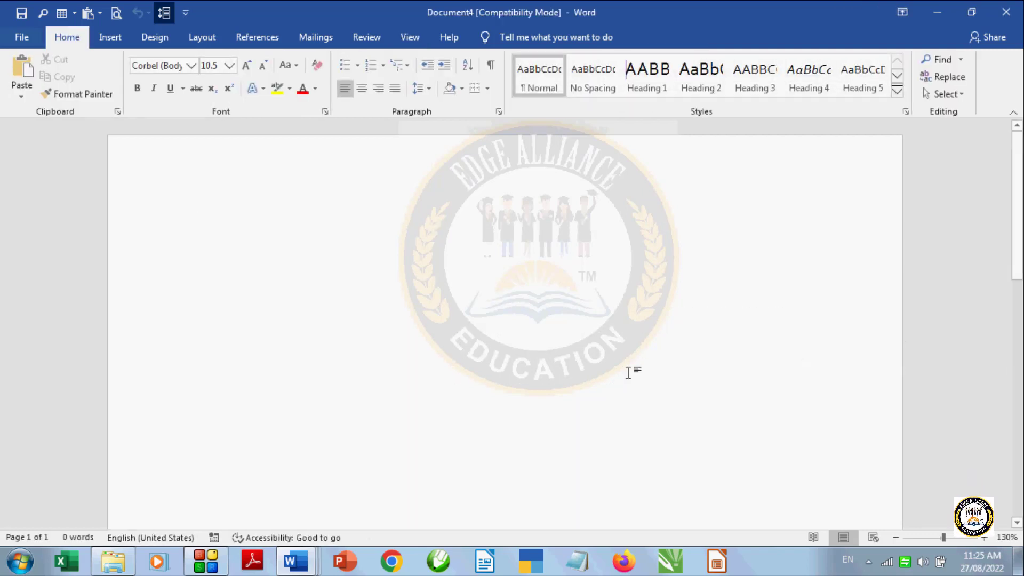
text(=rand)
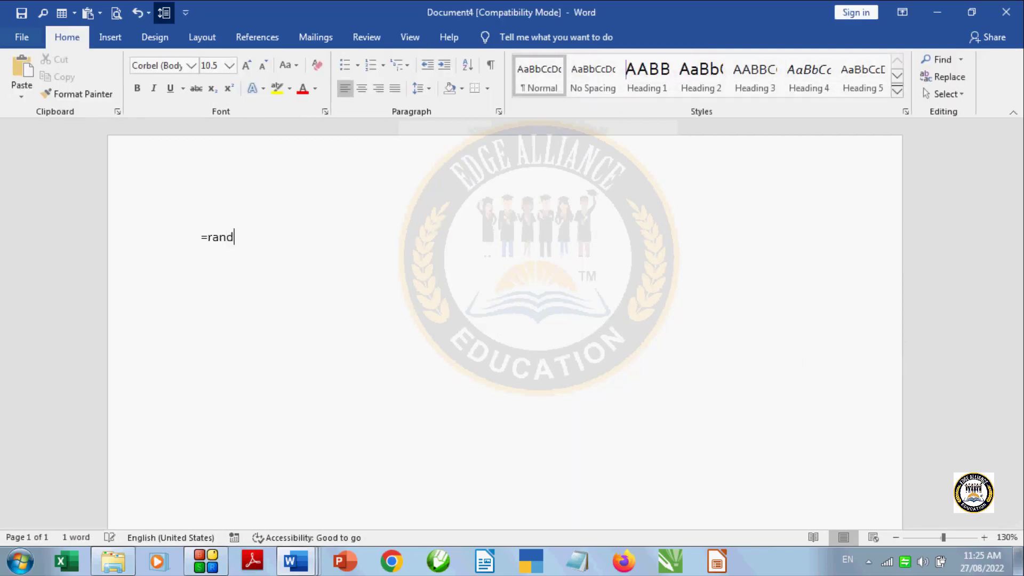
text(())
key(Return)
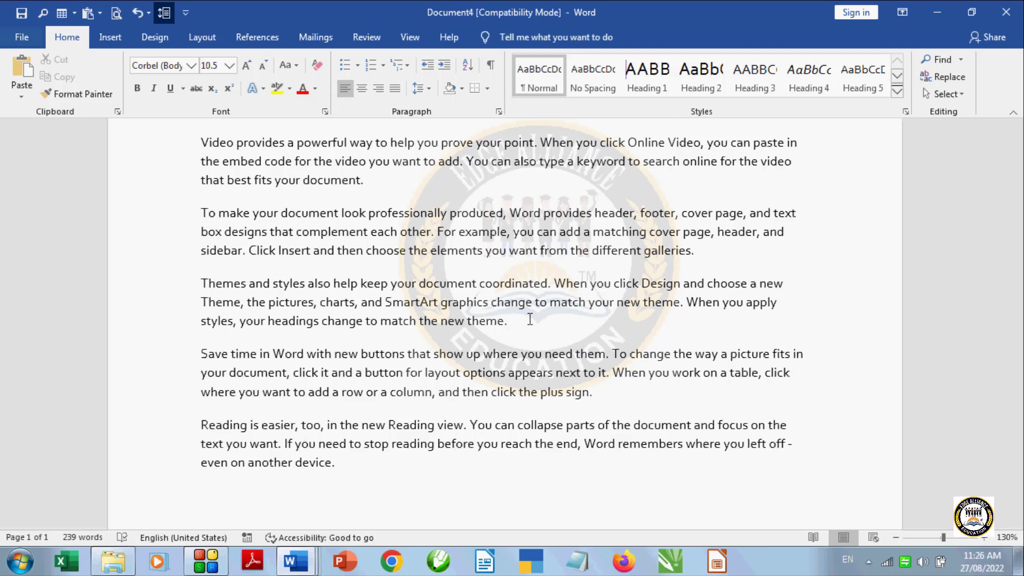
- Split the new document's window into two panes and view different parts of the text in each pane
click(410, 37)
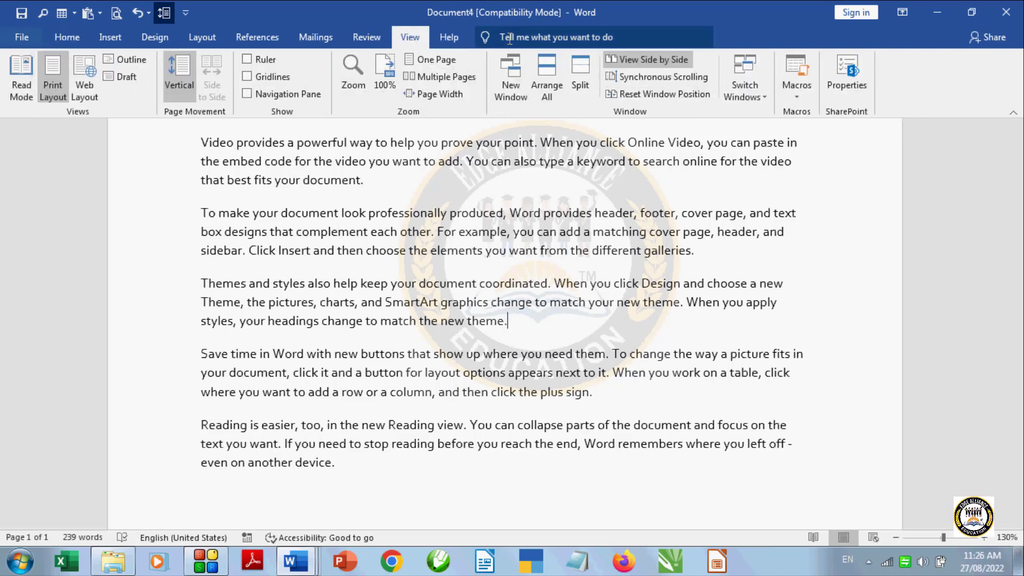
click(575, 83)
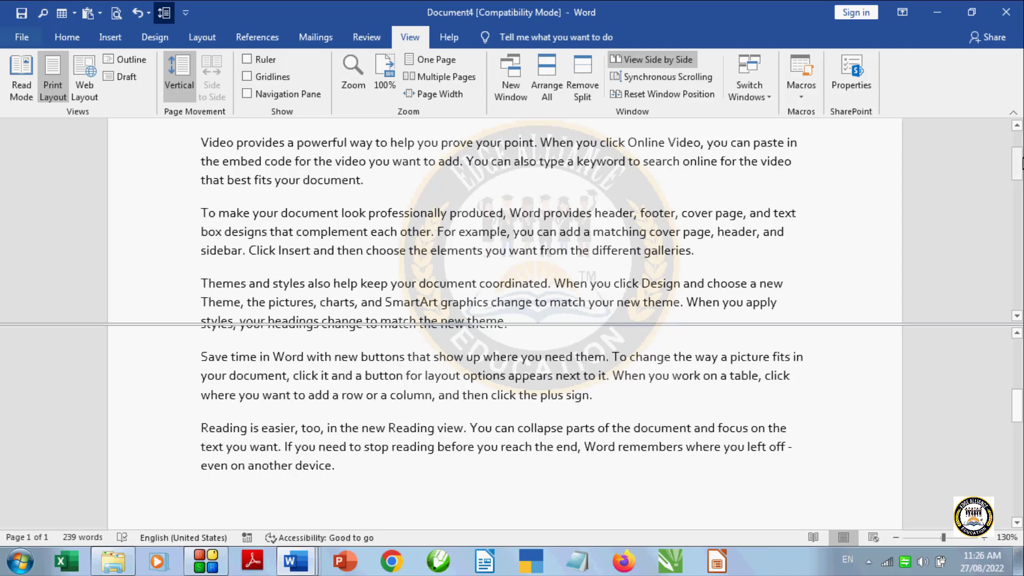
mouse_move(1017, 178)
mouse_down()
mouse_move(1017, 232)
mouse_move(1017, 179)
mouse_up()
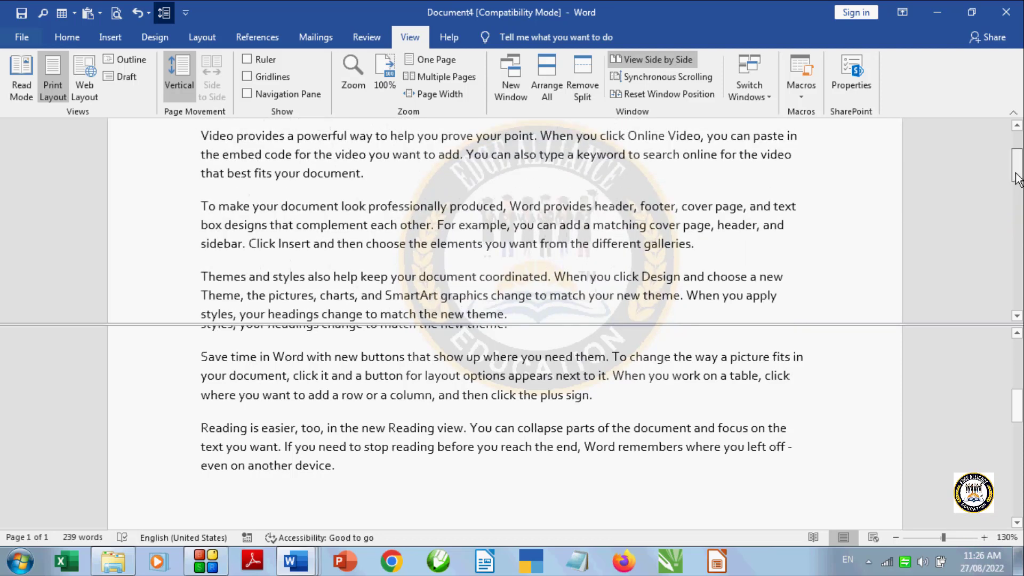
drag(1017, 416, 1017, 381)
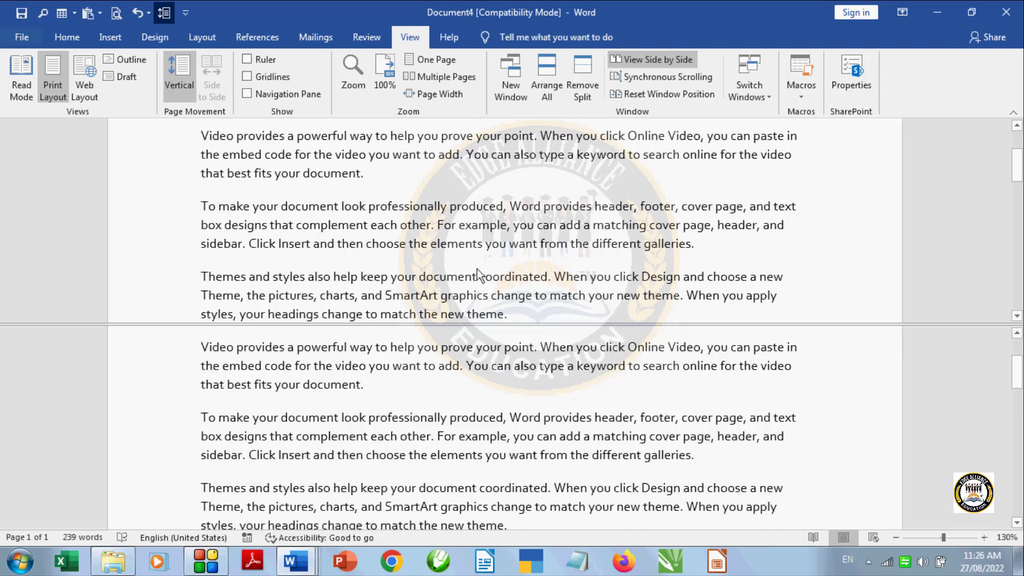
scroll(516, 174, up, 2)
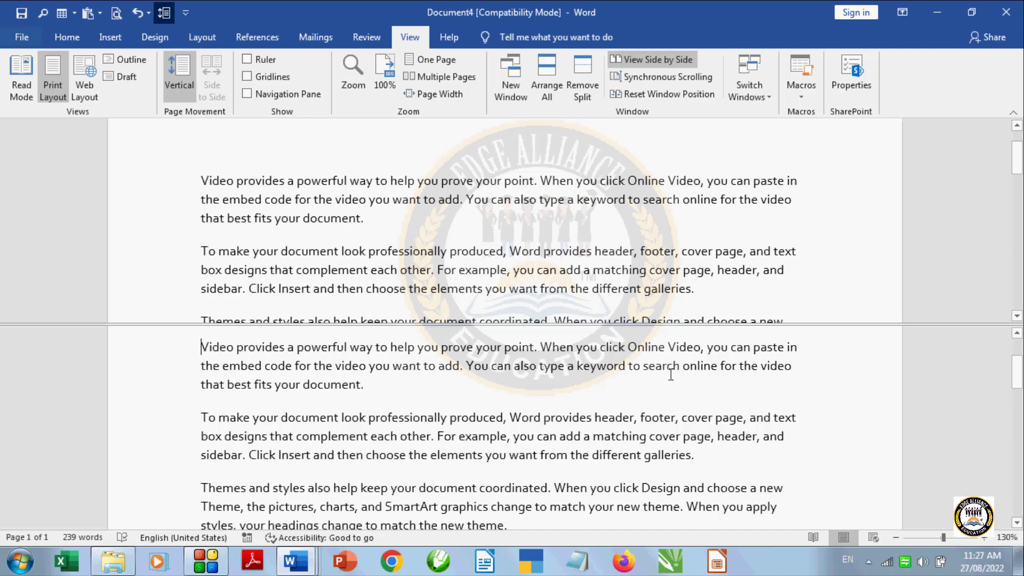
mouse_move(1018, 155)
mouse_down()
mouse_move(1018, 144)
mouse_move(1018, 153)
mouse_up()
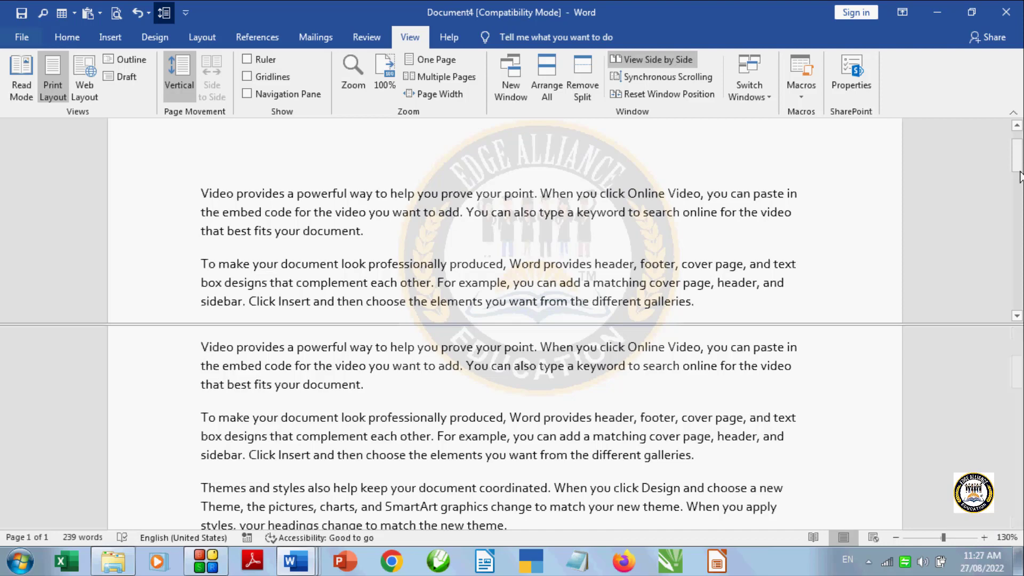
drag(1019, 379, 1020, 395)
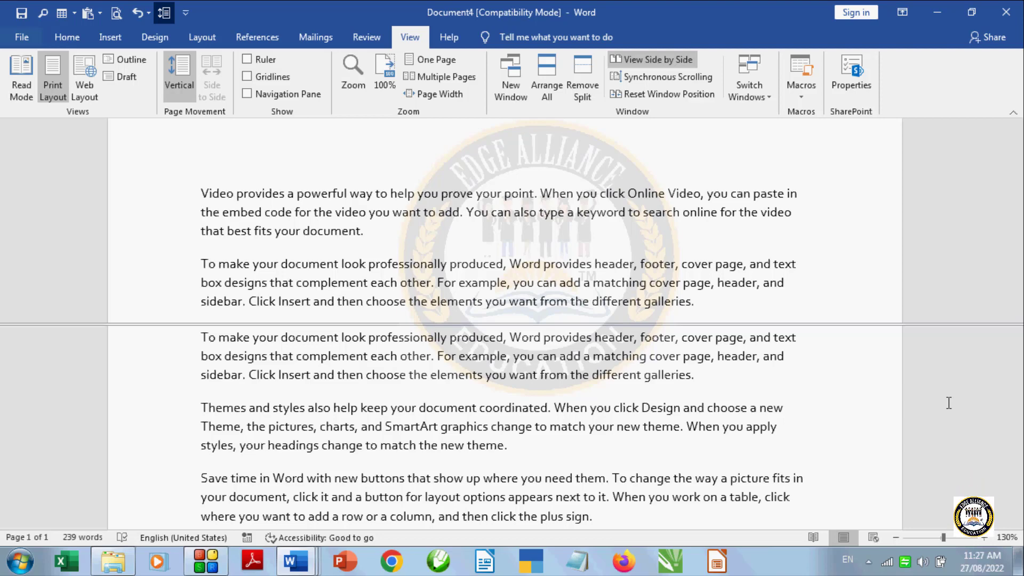
scroll(1017, 166, down, 4)
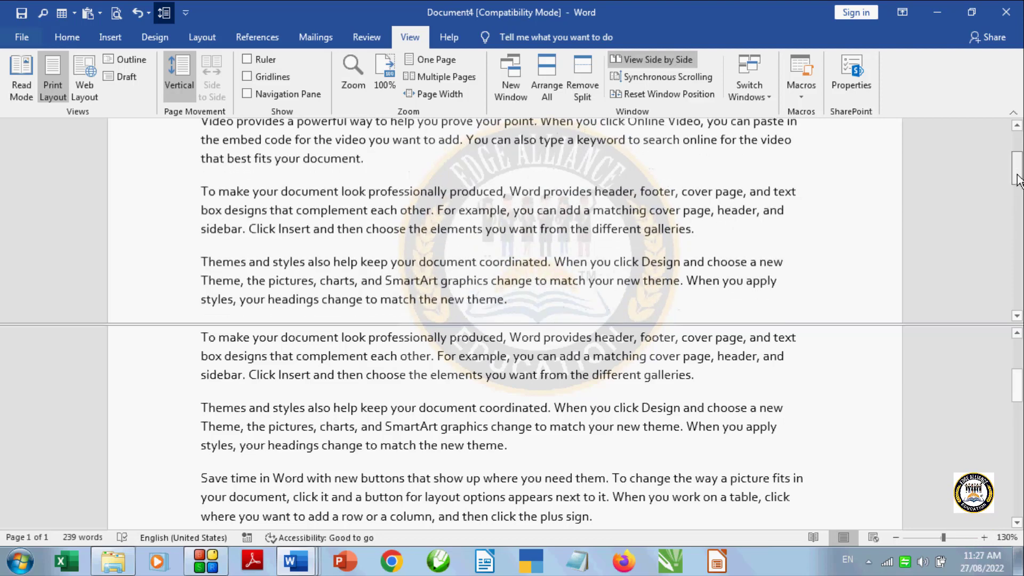
drag(1015, 390, 1018, 356)
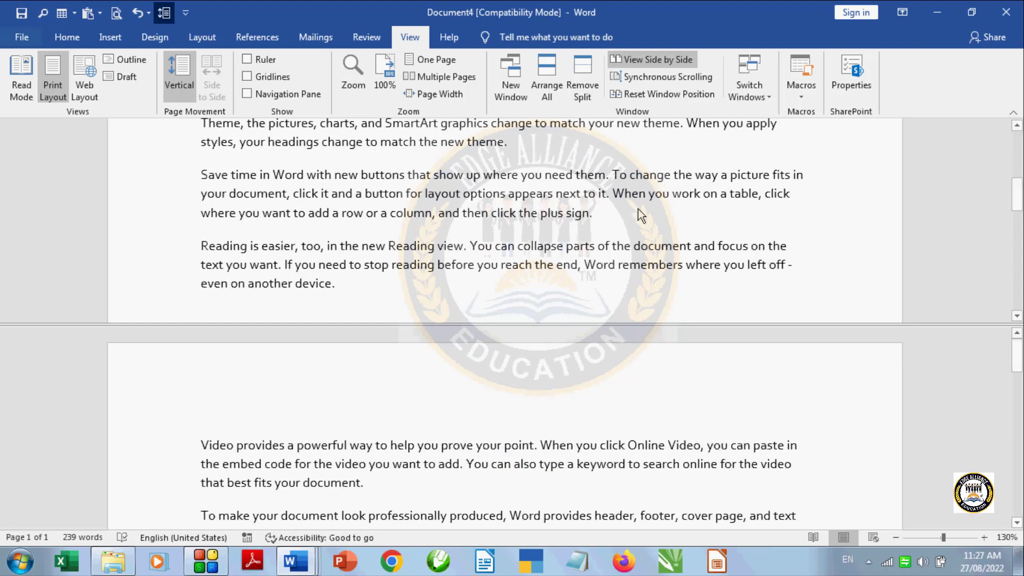
- Remove the split from the document window and return to the start of the text
click(573, 96)
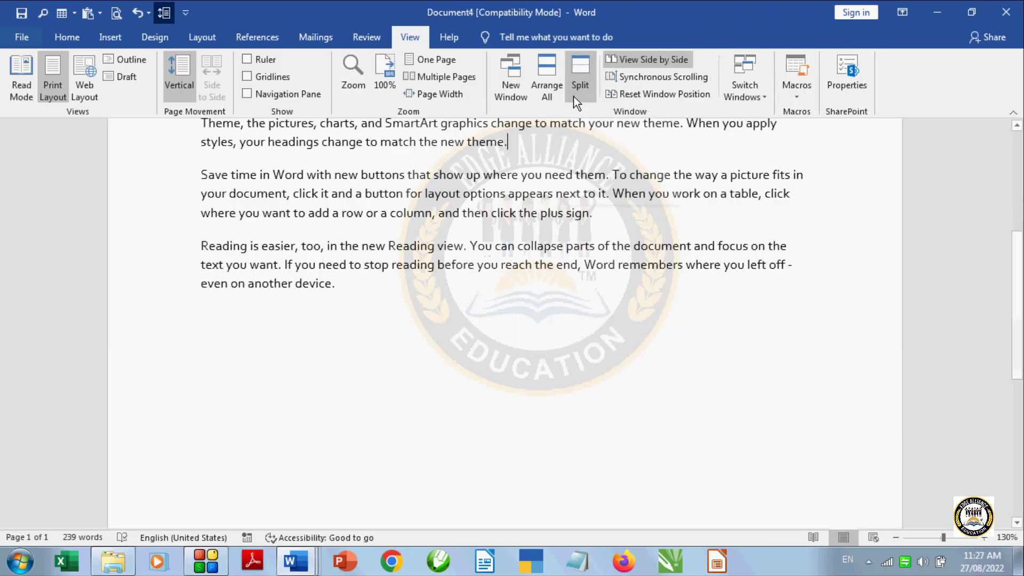
scroll(568, 272, up, 3)
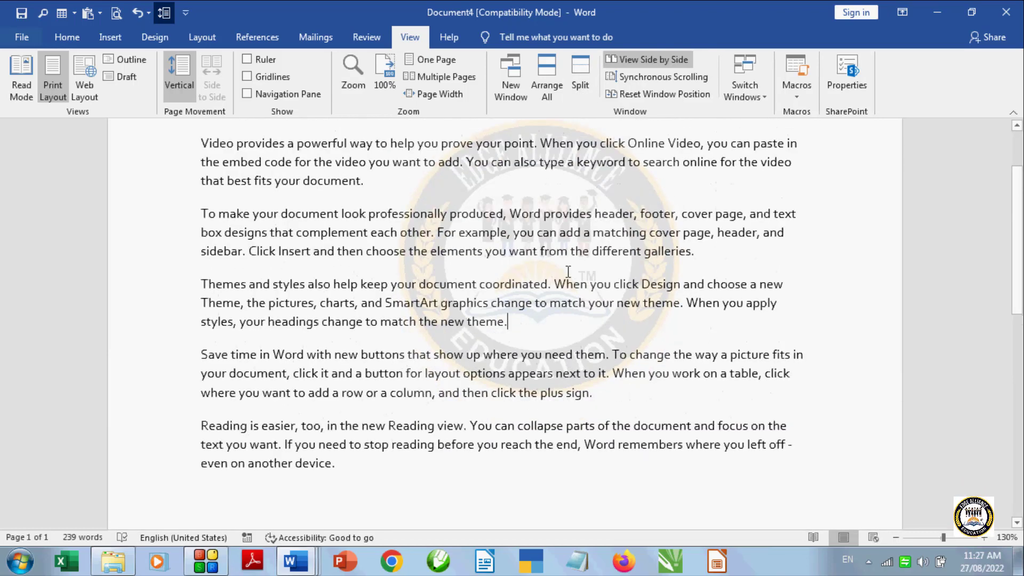
scroll(567, 272, up, 1)
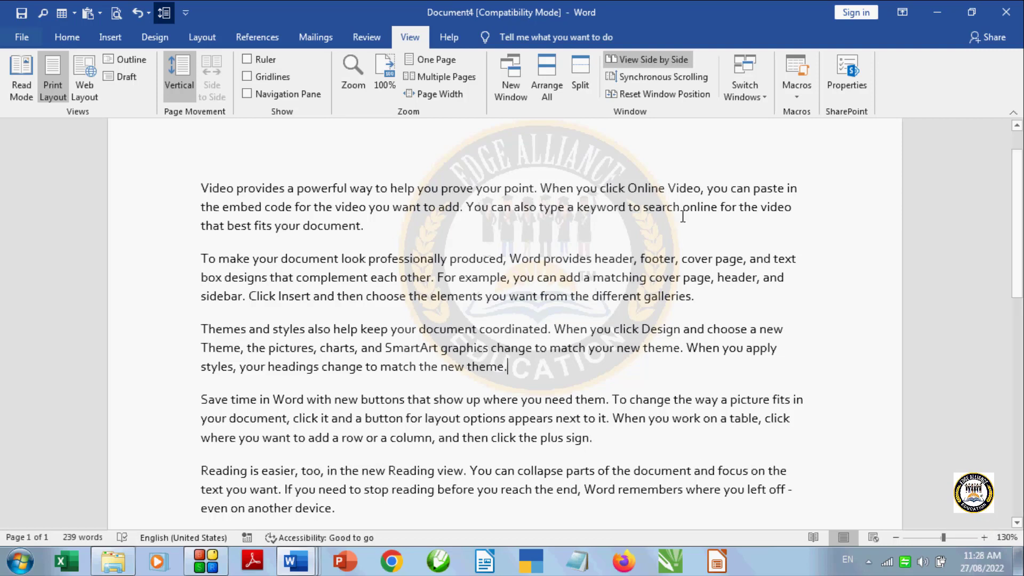
- View the new document side by side with TOC.docx:1
click(651, 59)
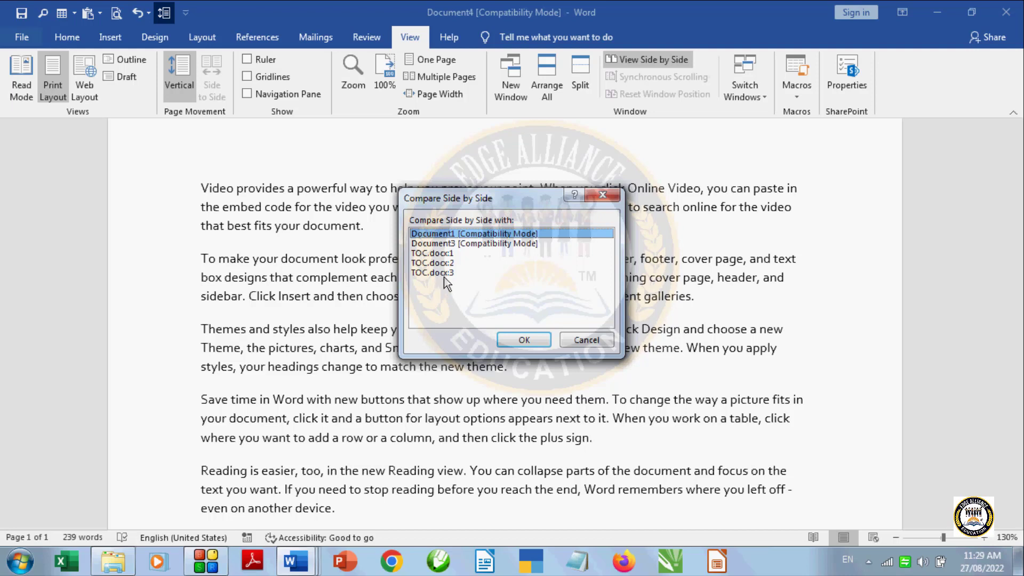
click(449, 253)
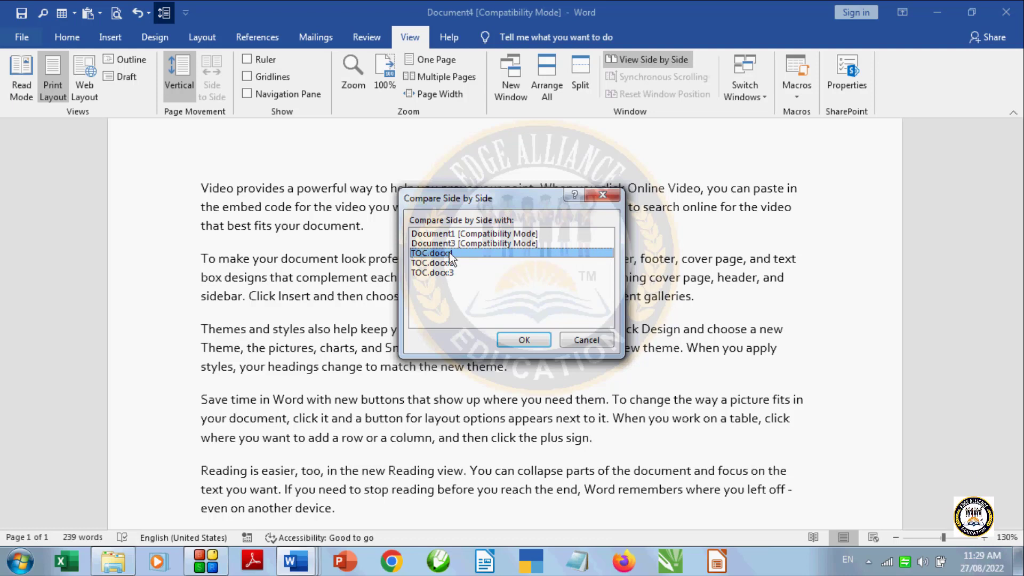
click(513, 339)
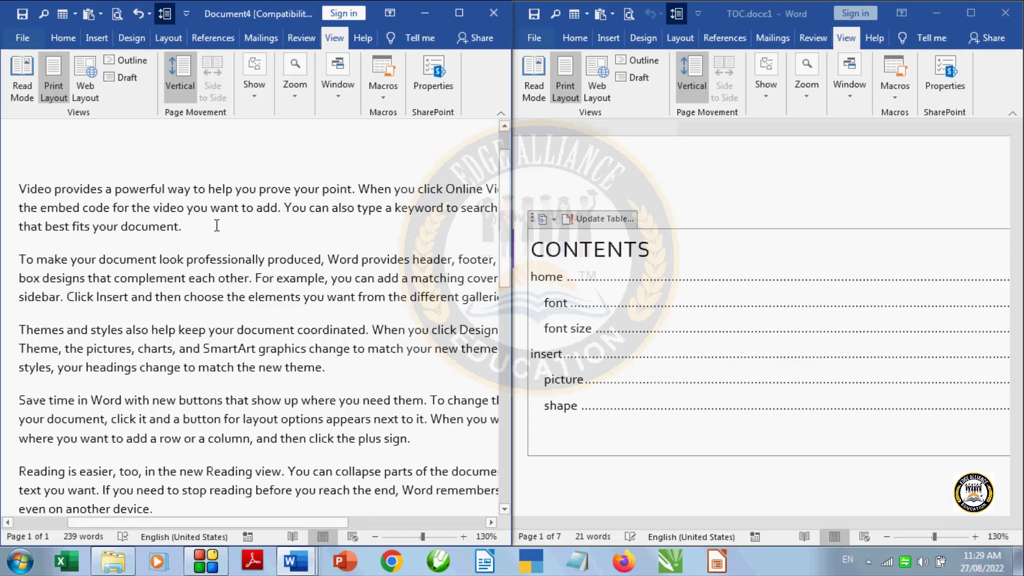
- Add the text "this is file" at the end of the first paragraph in the sample text document
text(this )
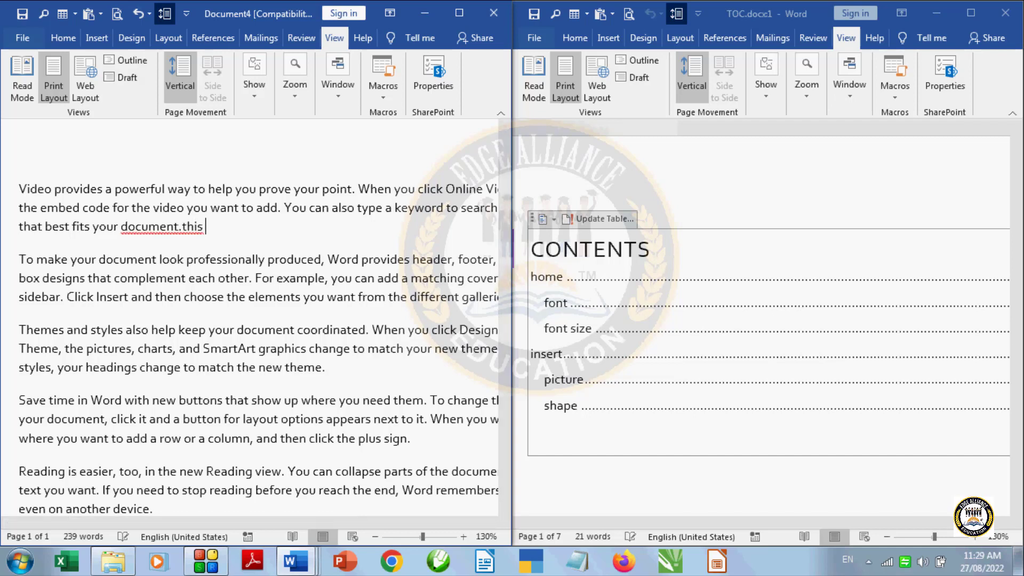
text(is file)
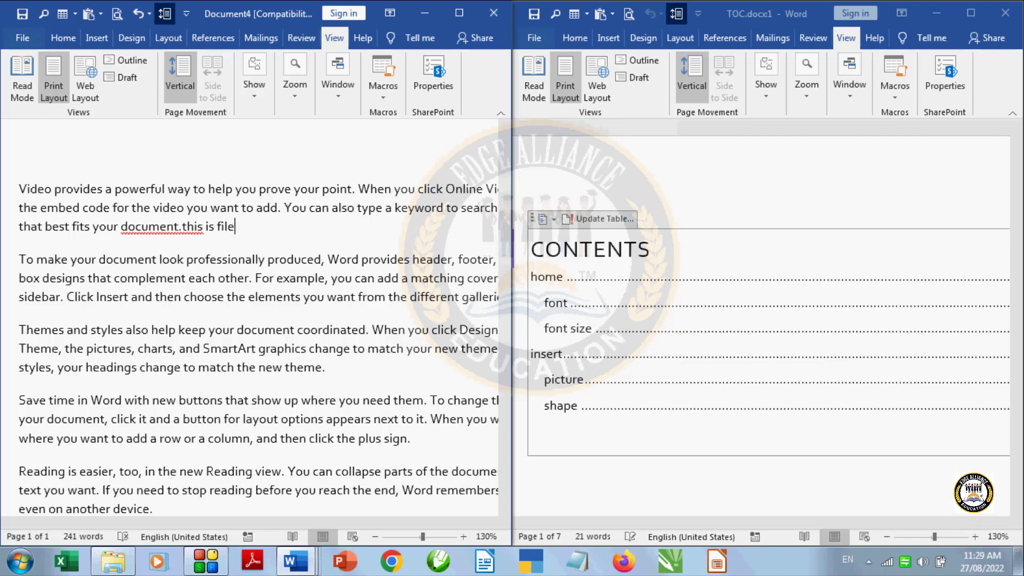
- Insert an empty line below the HOME heading on page 2 of the TOC document
scroll(578, 388, down, 3)
scroll(693, 356, down, 1)
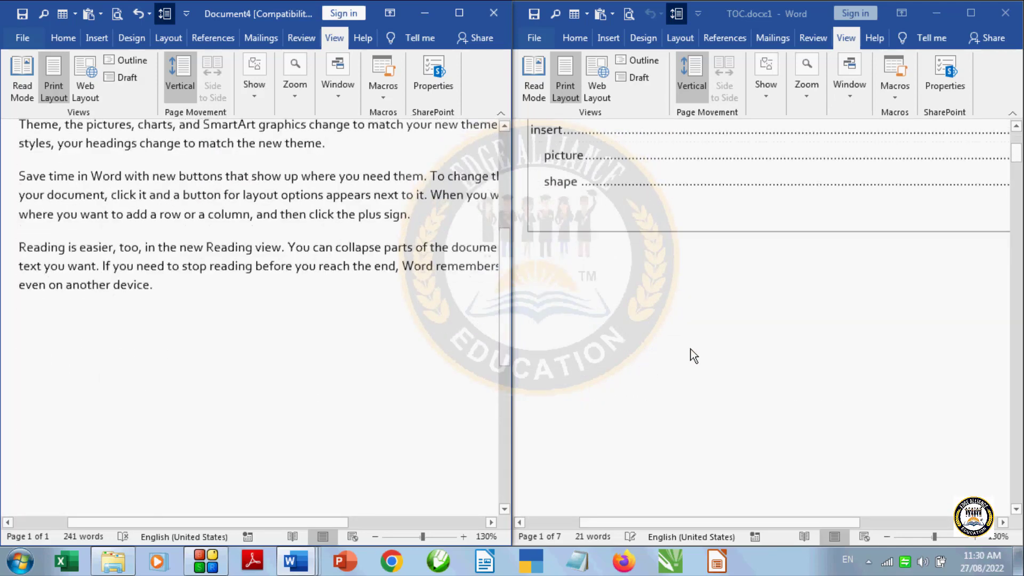
scroll(691, 349, down, 1)
scroll(691, 349, down, 5)
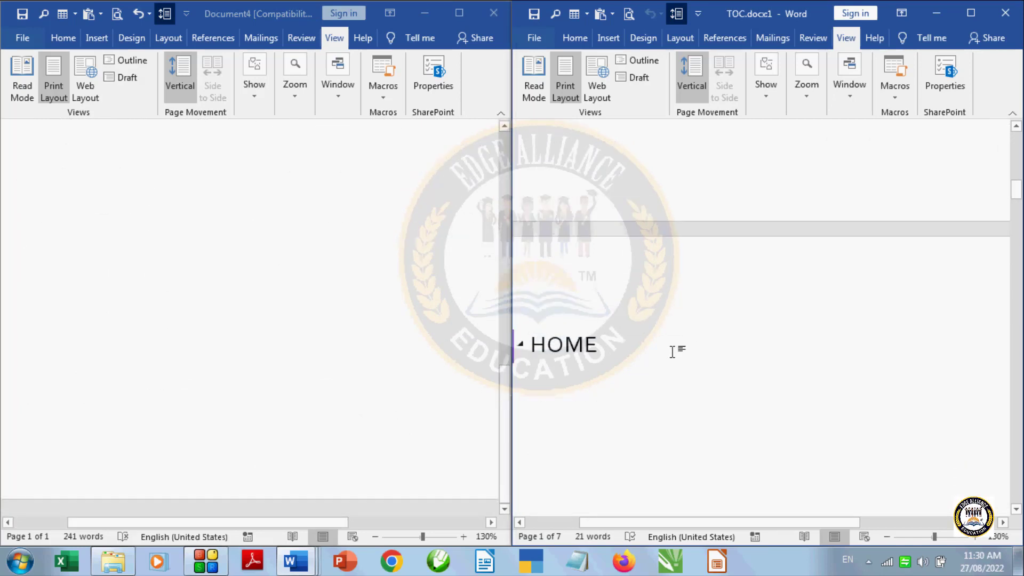
key(Return)
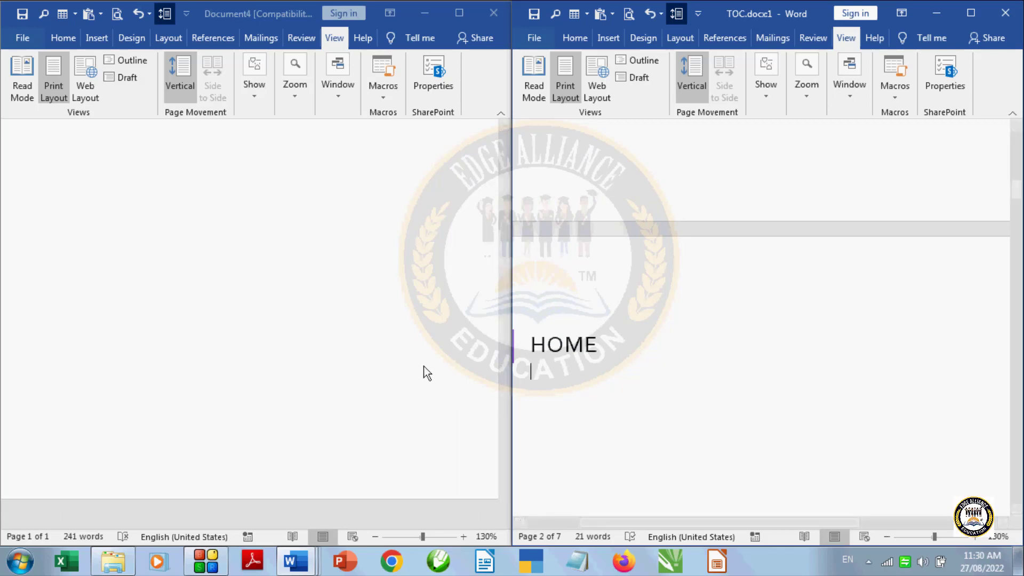
scroll(436, 334, up, 3)
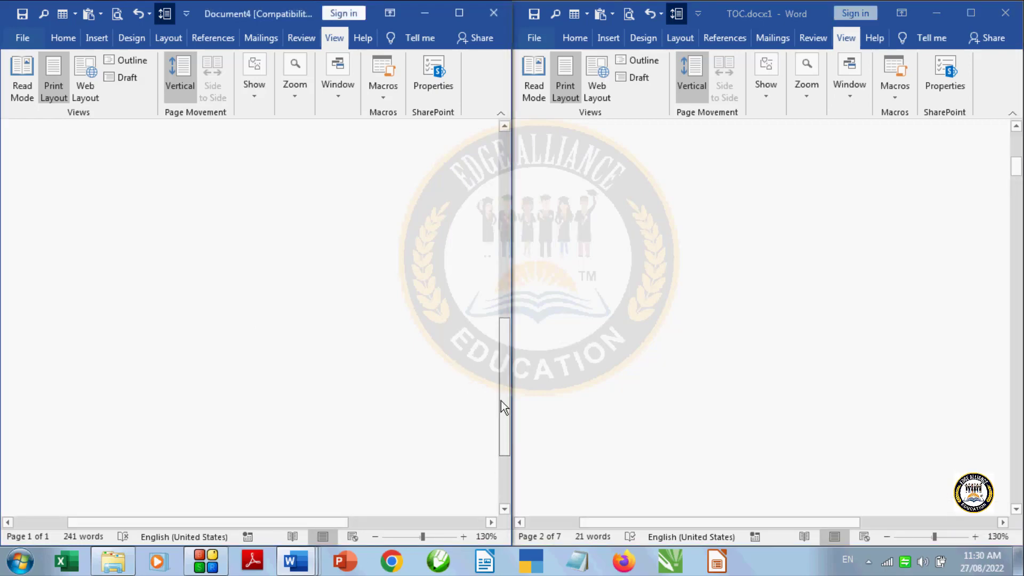
- Scroll the sample text document and the TOC document in turn to examine how the side-by-side windows move together
drag(502, 402, 503, 251)
scroll(503, 251, up, 2)
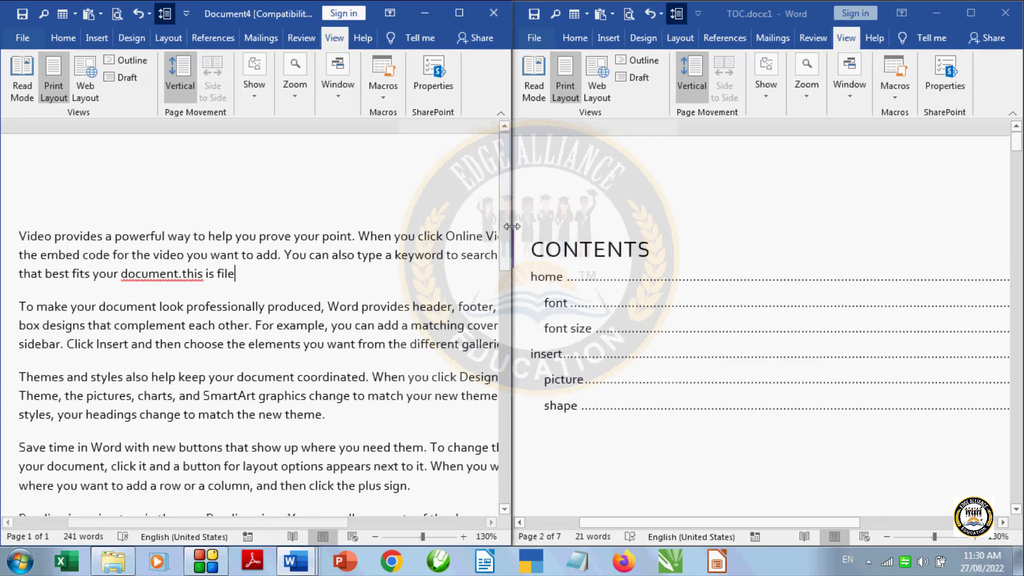
drag(502, 247, 520, 206)
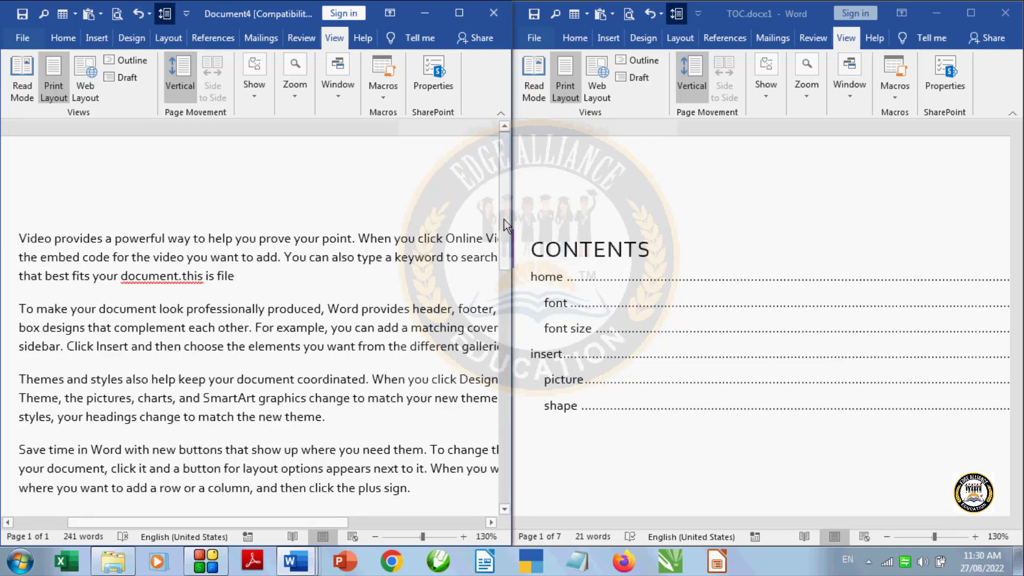
drag(504, 221, 517, 242)
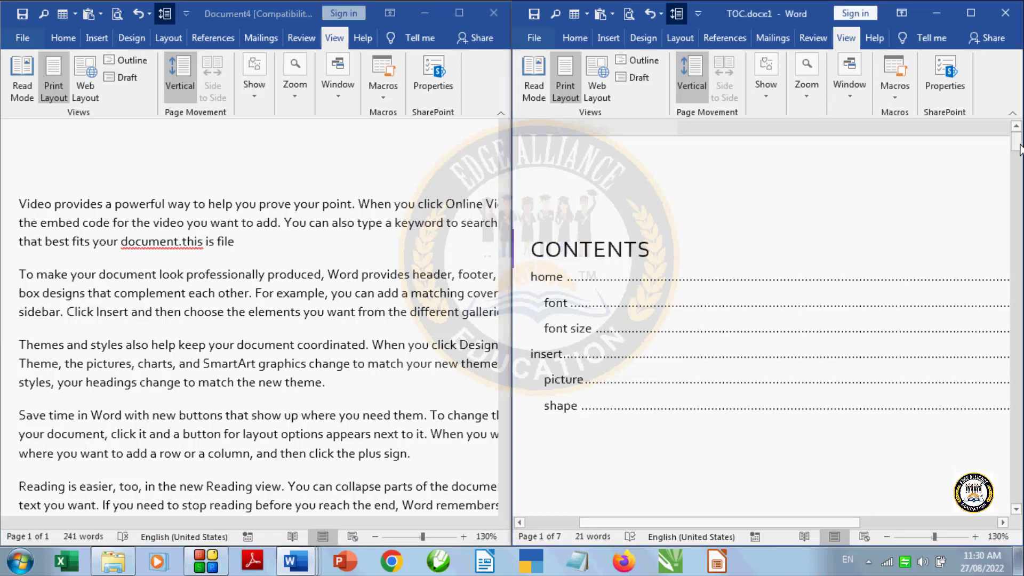
drag(1019, 152, 1019, 274)
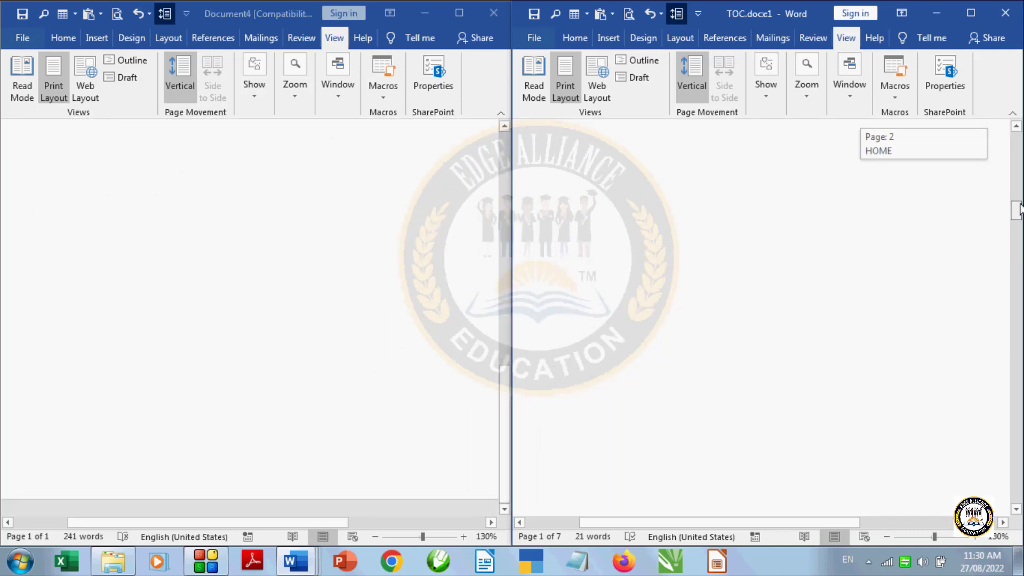
drag(1020, 209, 1020, 148)
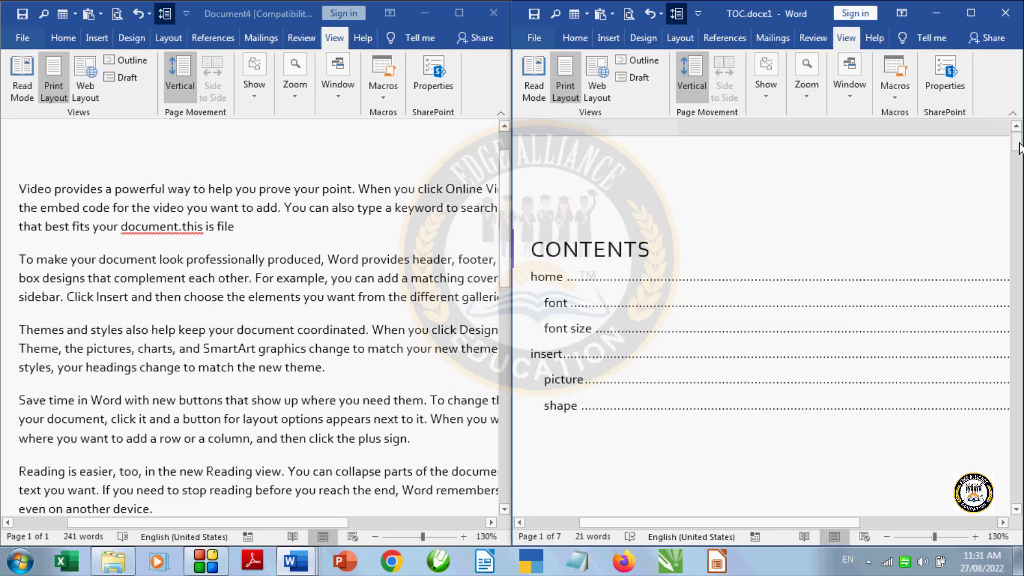
click(876, 379)
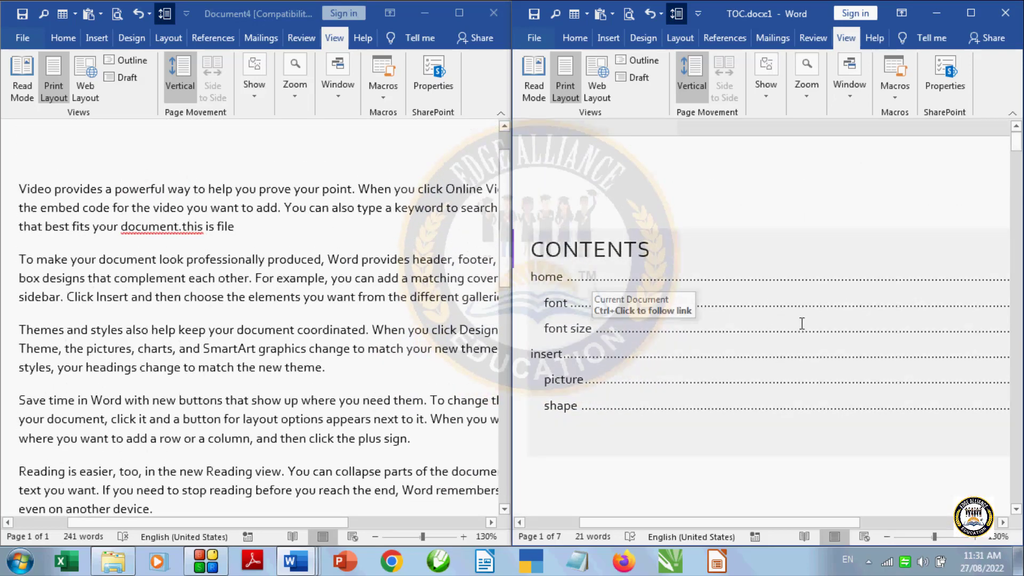
click(809, 188)
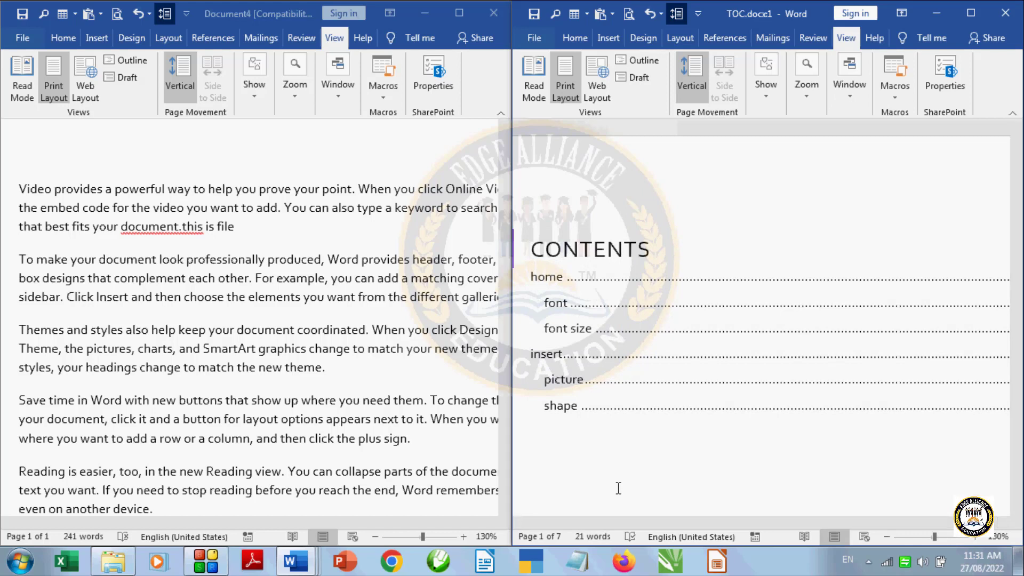
- Review the side-by-side window options and recheck synchronous scrolling from both documents
click(340, 97)
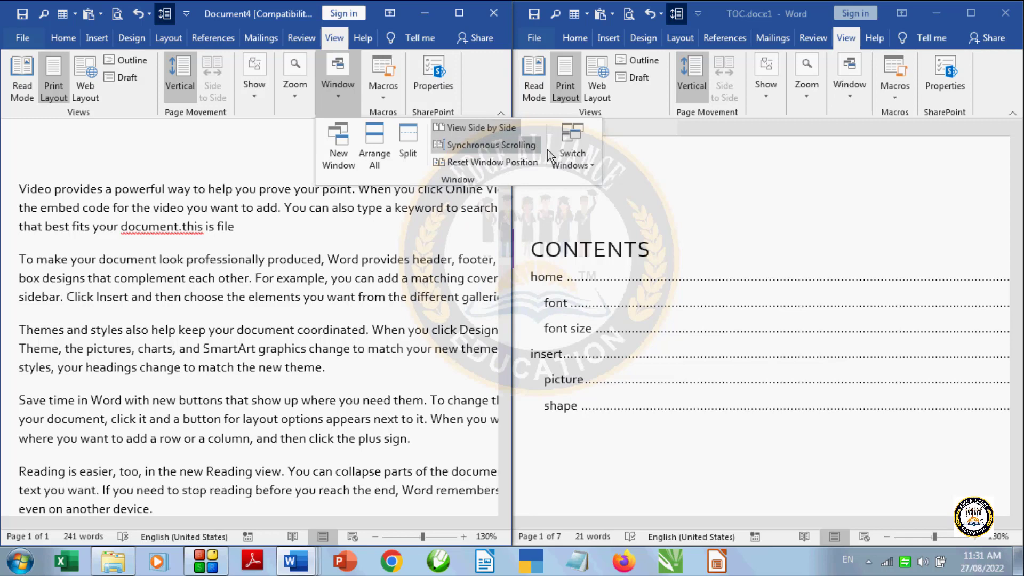
click(717, 206)
click(628, 334)
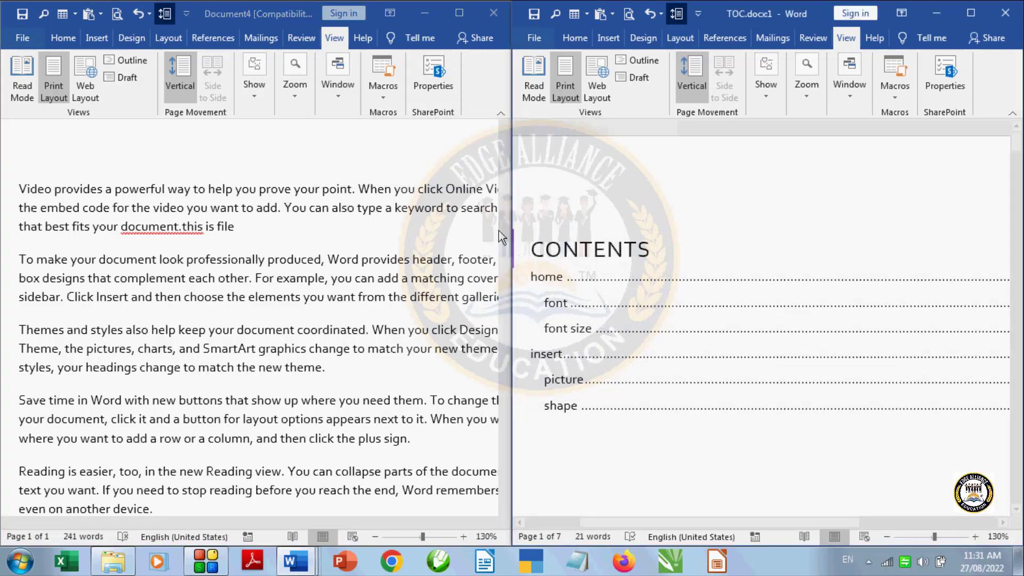
click(504, 258)
drag(506, 276, 1016, 243)
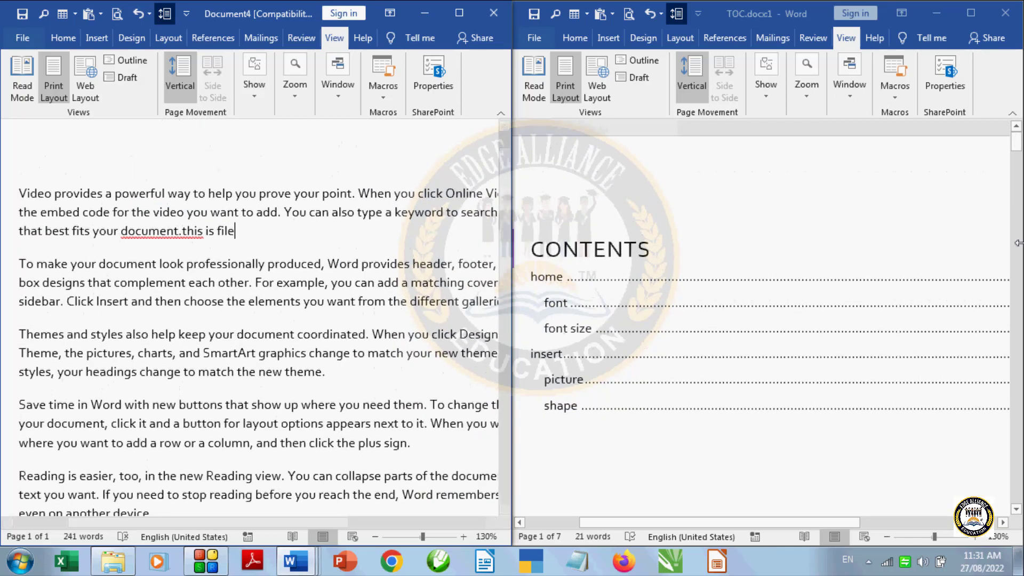
drag(1020, 159, 1019, 148)
click(943, 452)
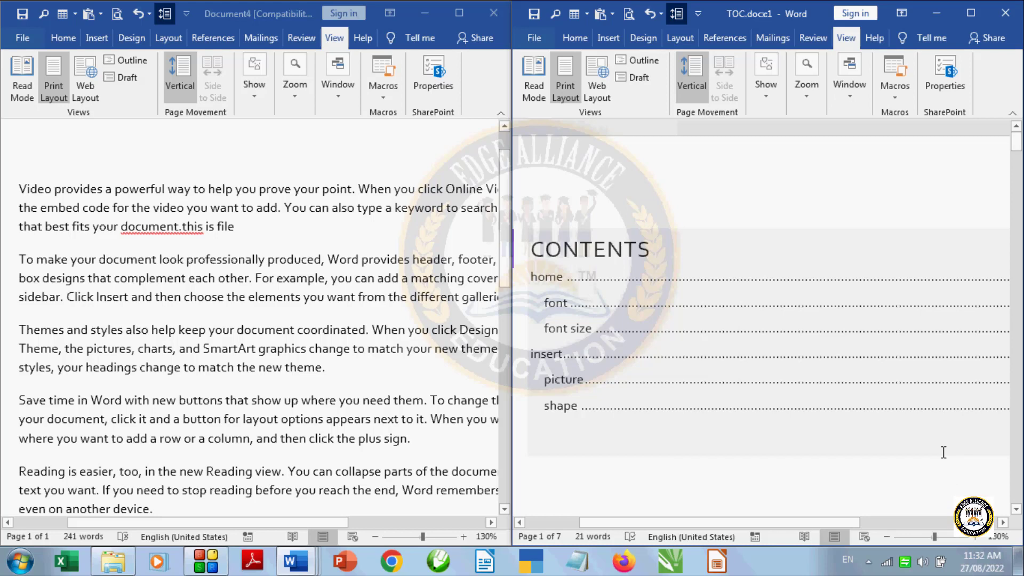
- Turn off Synchronous Scrolling and scroll the sample text document back to its start, independently of the TOC document
click(336, 107)
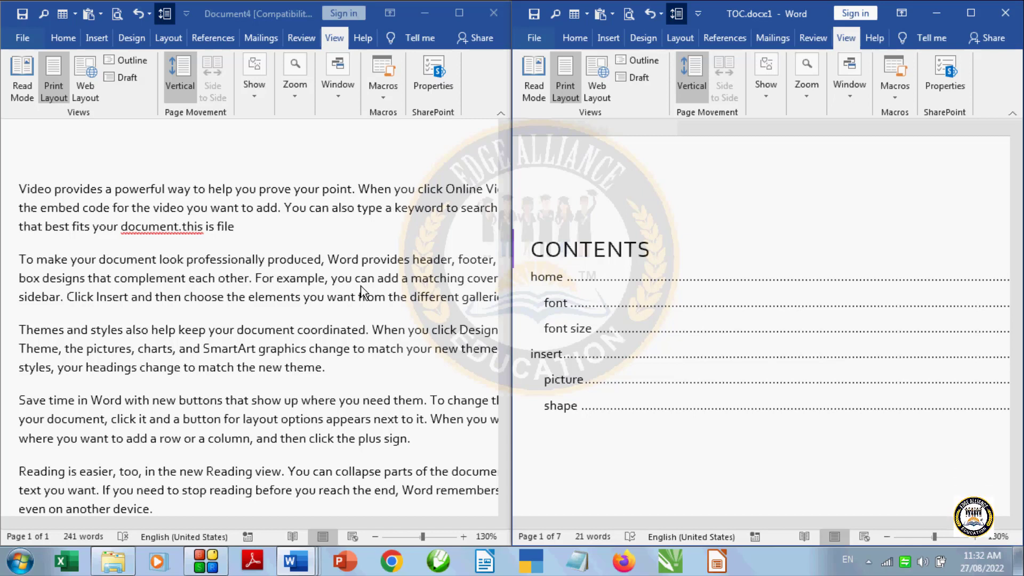
click(336, 97)
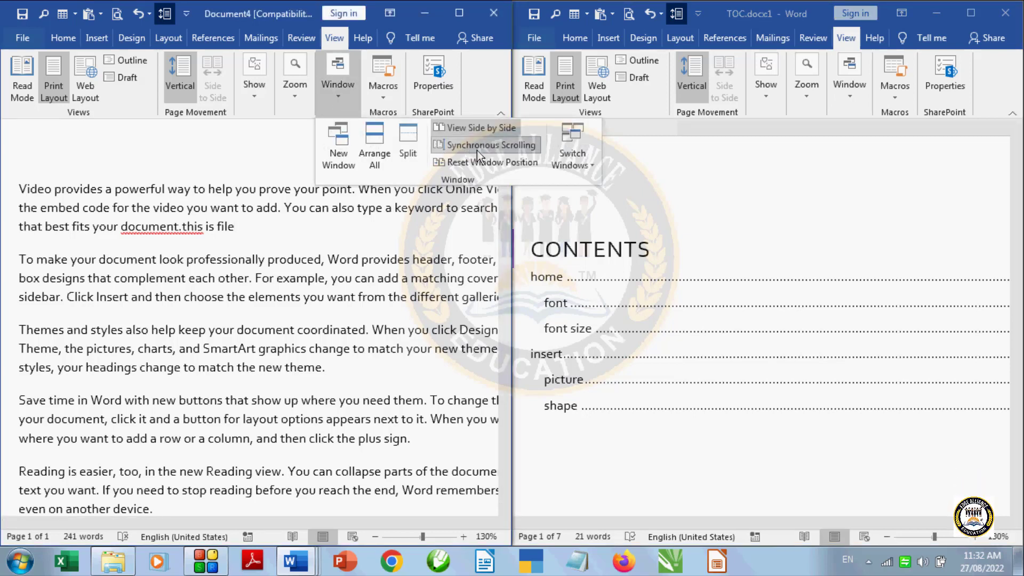
click(497, 145)
click(558, 191)
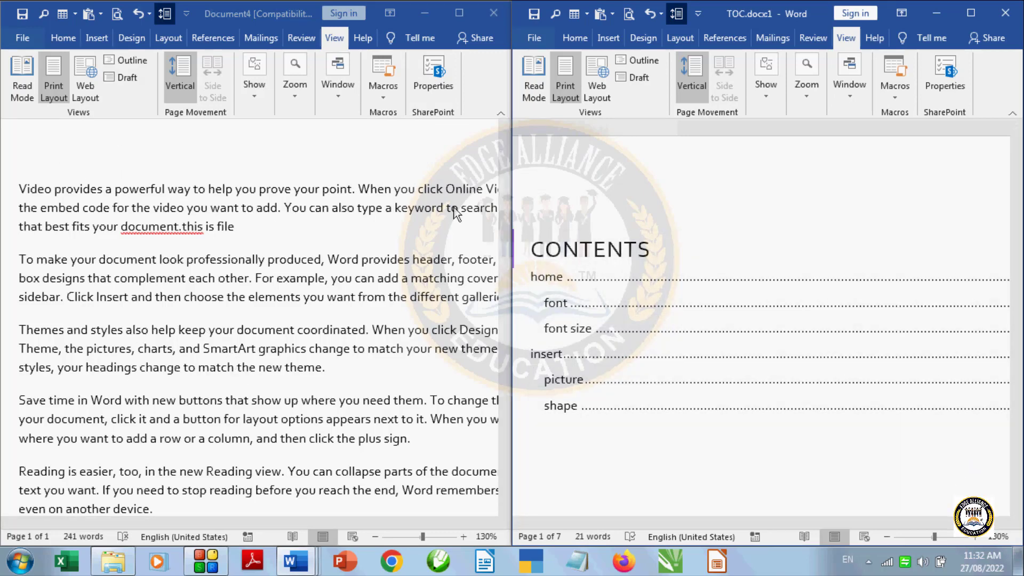
click(504, 188)
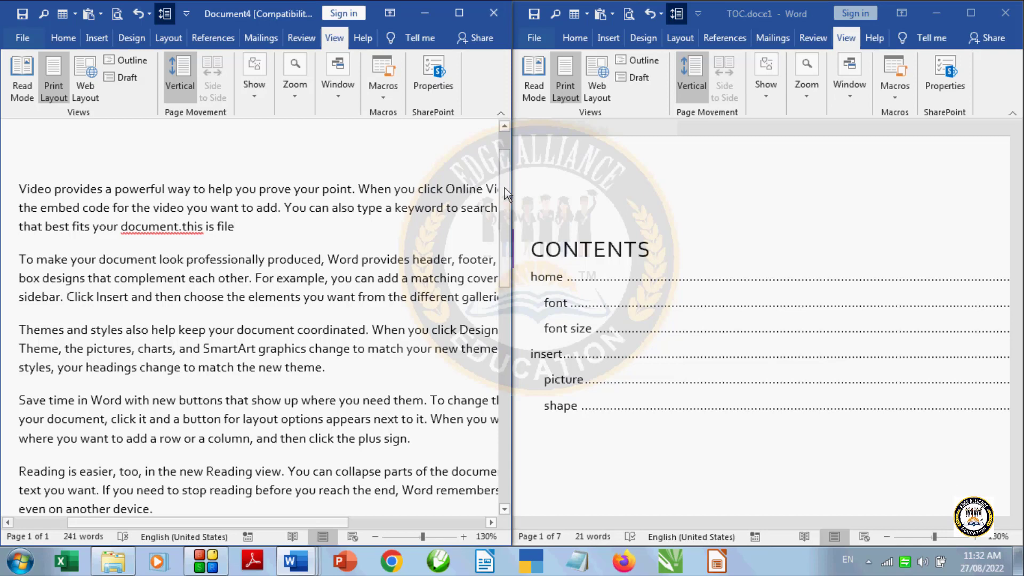
drag(505, 217, 505, 220)
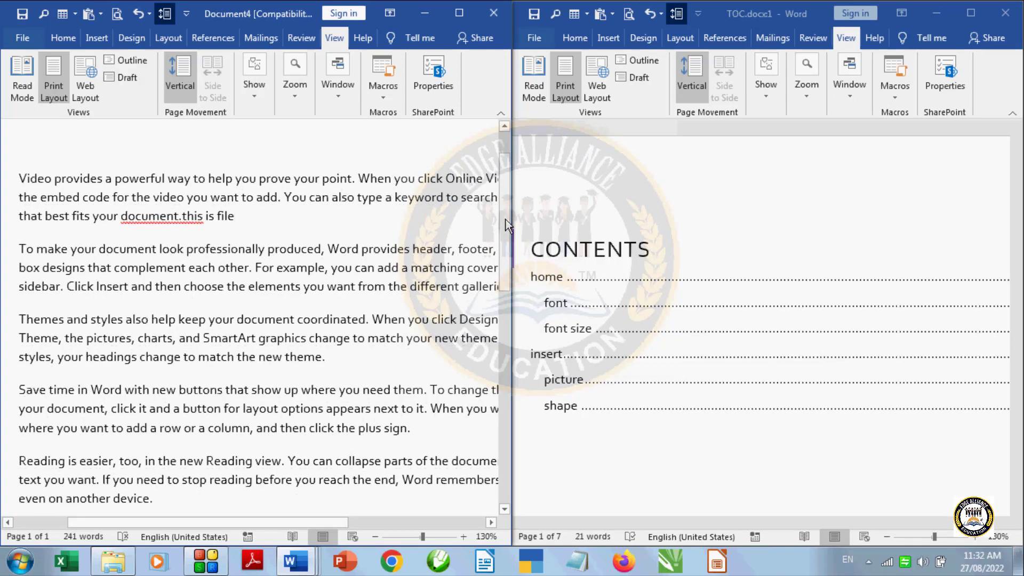
drag(505, 224, 500, 195)
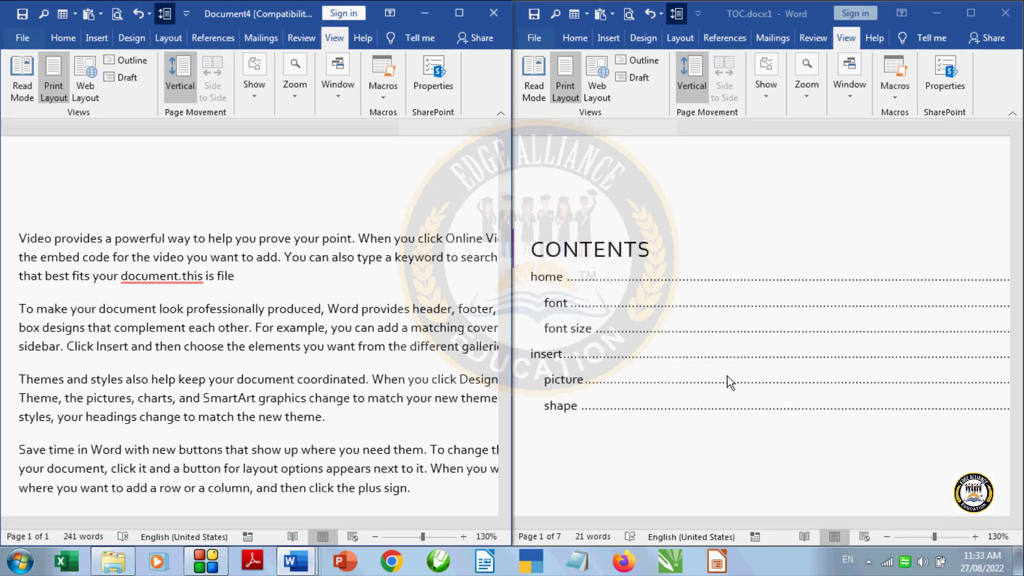
click(1017, 181)
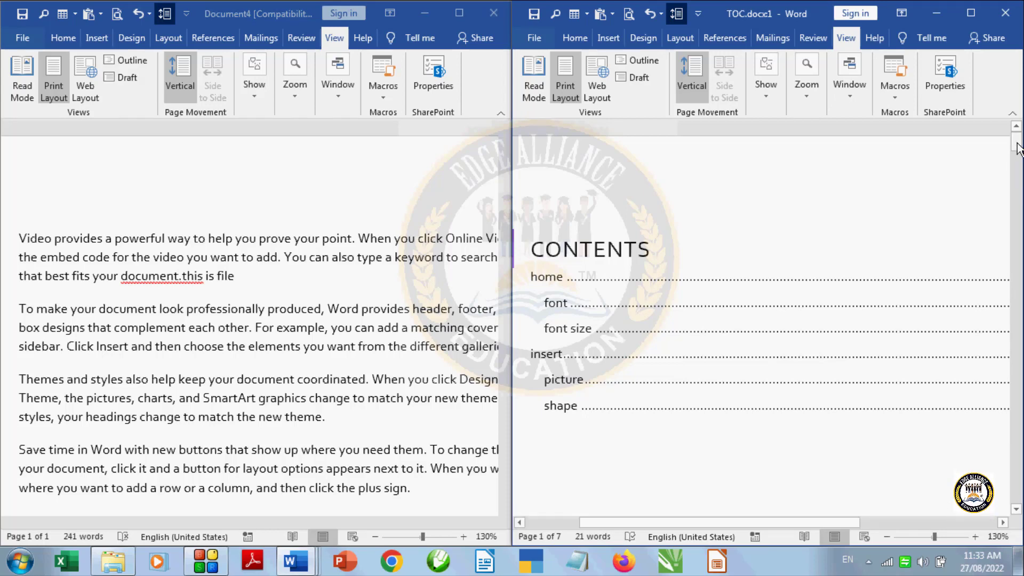
mouse_move(1016, 145)
mouse_down()
mouse_move(1019, 307)
mouse_move(1016, 141)
mouse_up()
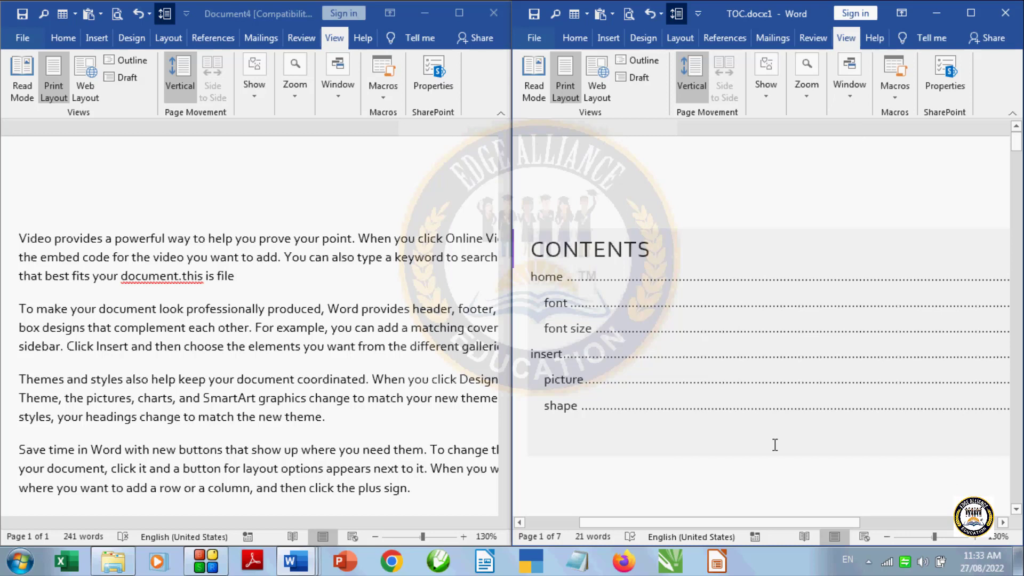
click(758, 484)
click(151, 470)
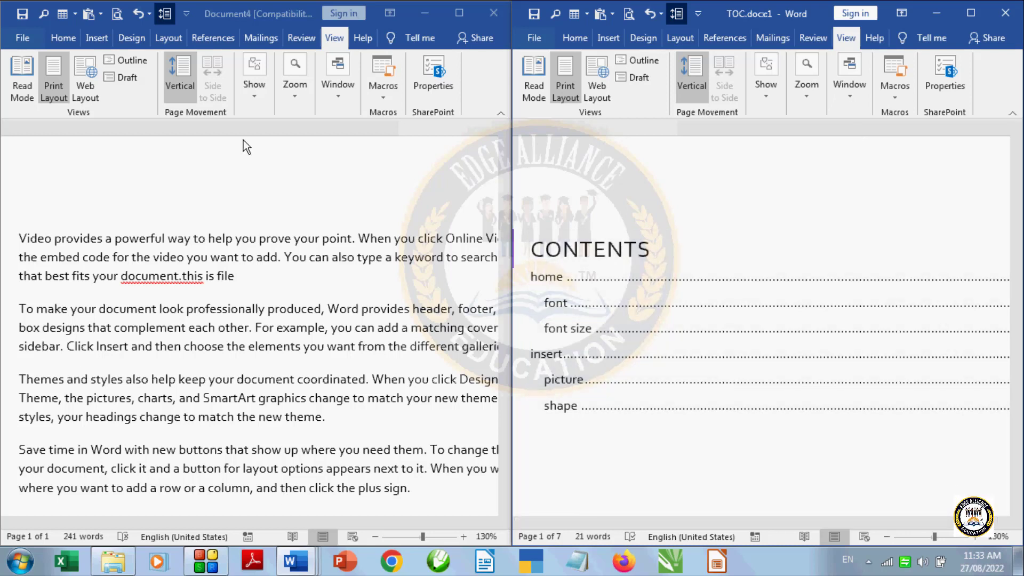
click(736, 240)
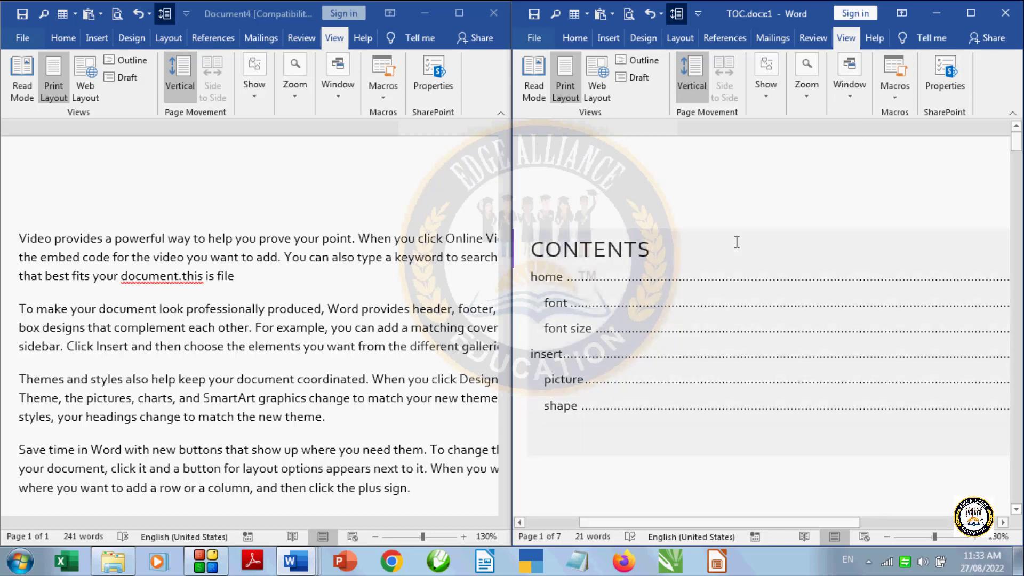
click(453, 273)
click(668, 243)
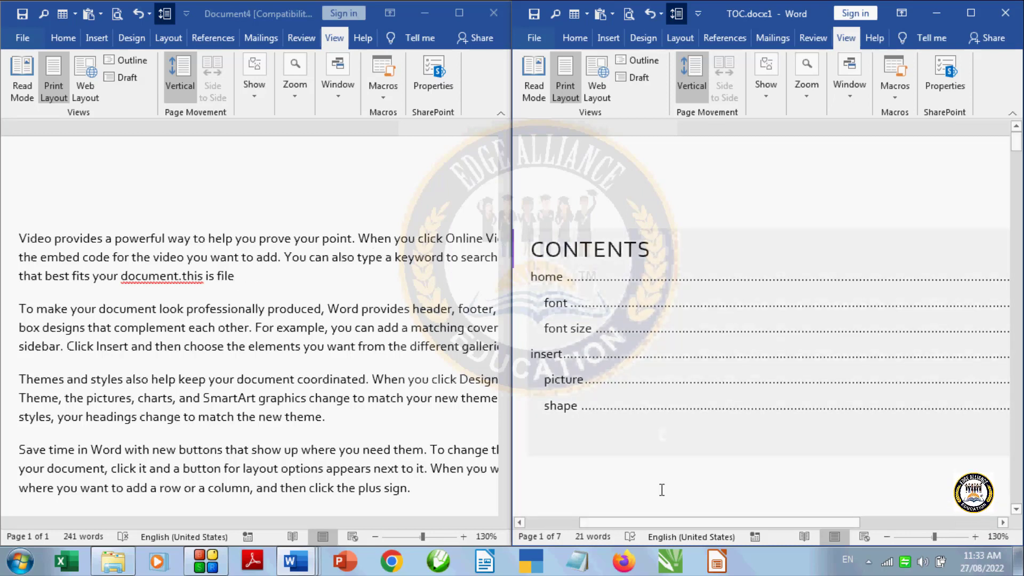
click(690, 474)
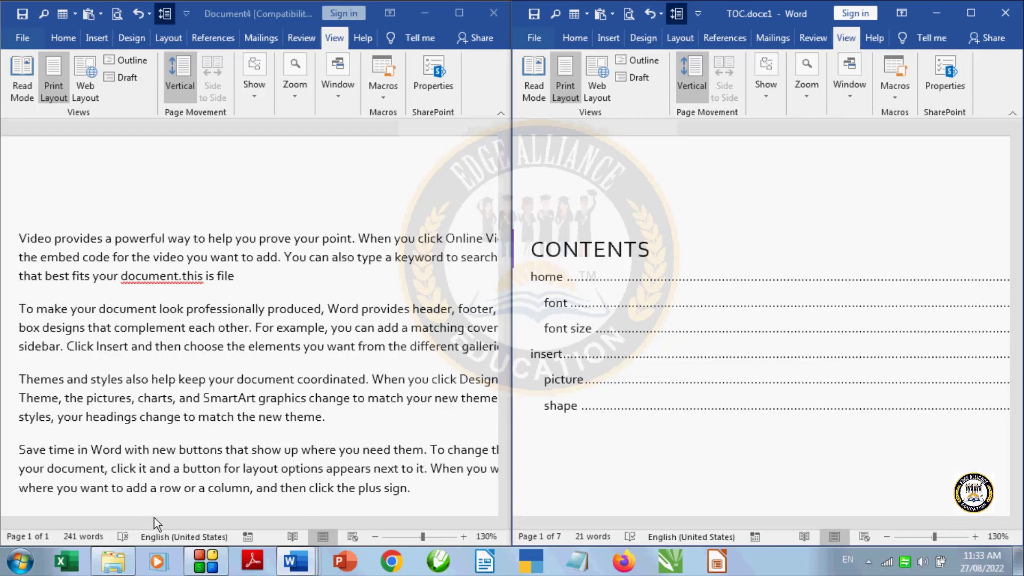
- Narrow the TOC.docx:1 window and widen the Document4 window to meet it, and restore both with Reset Window Position
drag(507, 431, 567, 424)
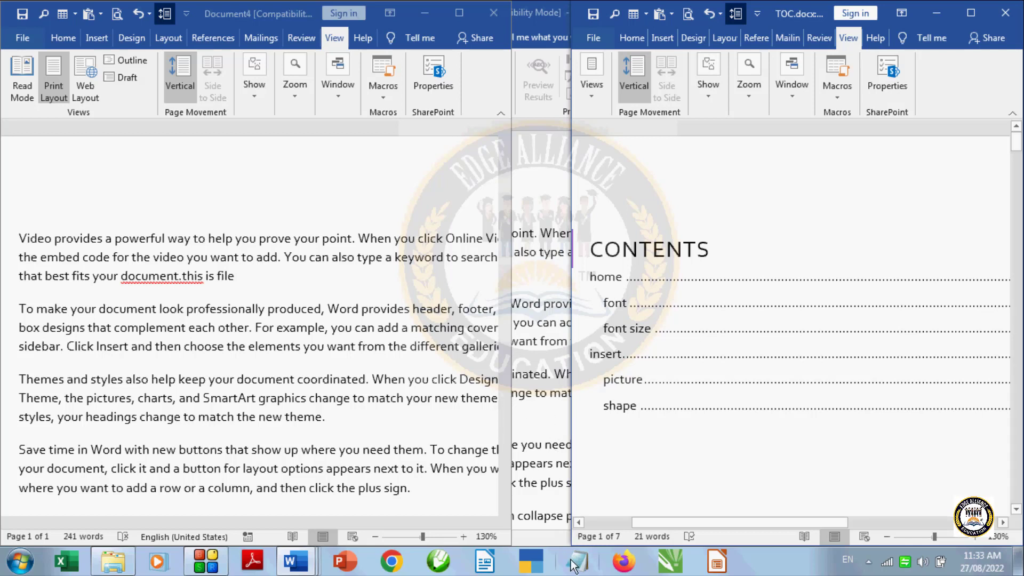
click(511, 496)
drag(510, 497, 568, 499)
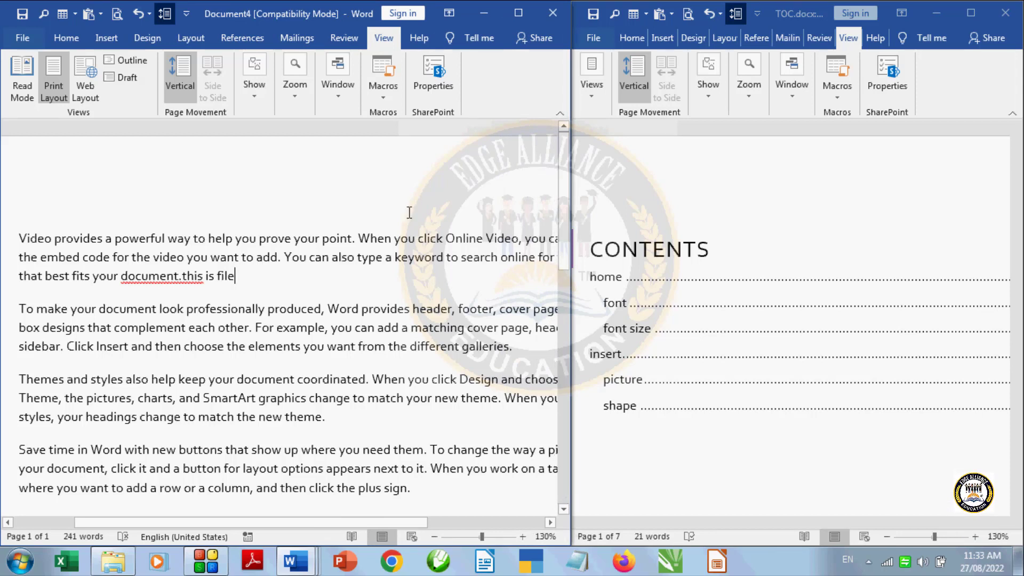
click(341, 101)
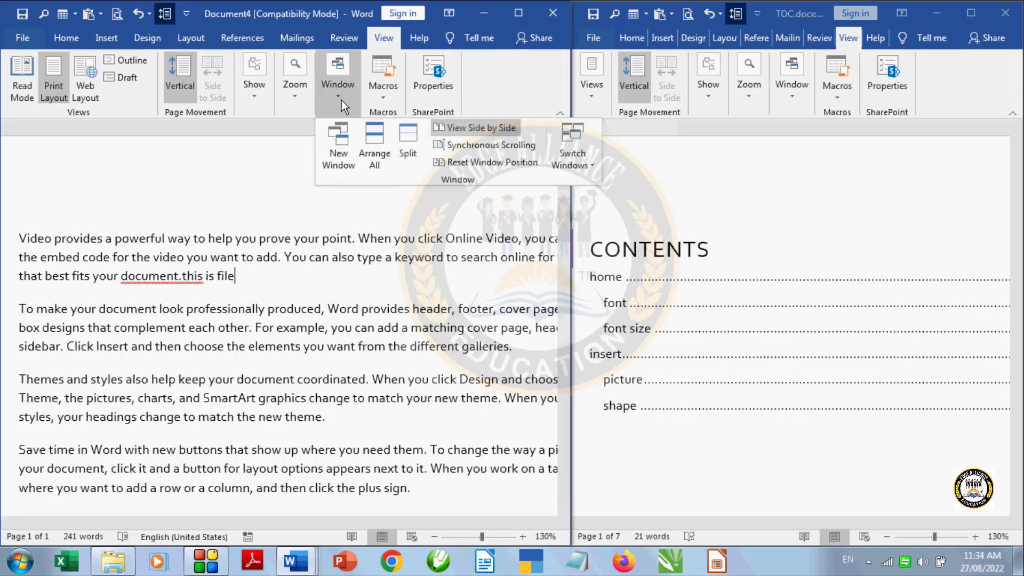
click(490, 162)
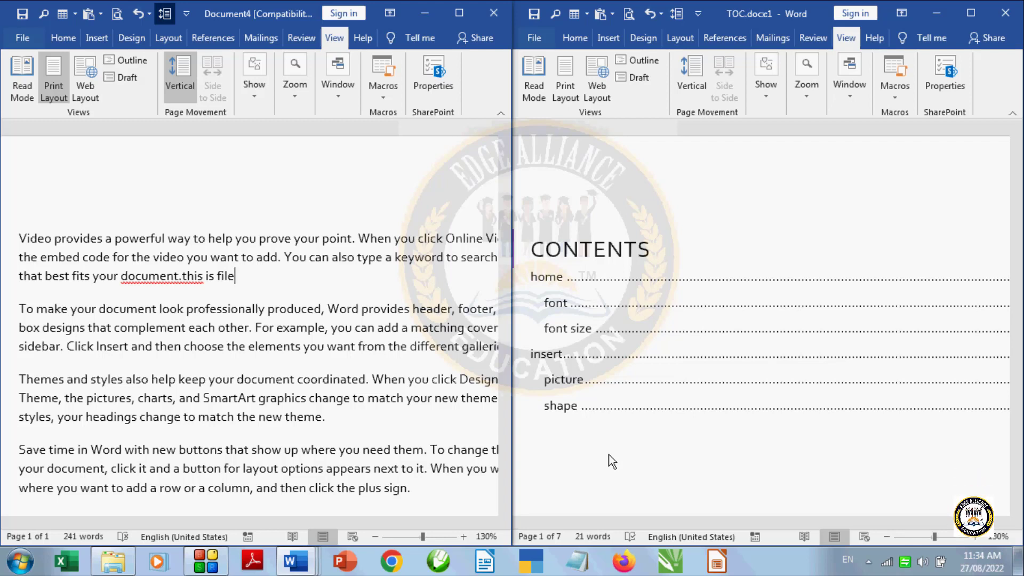
- Maximize the Document4 window and bring the Document3 window to the front
click(461, 11)
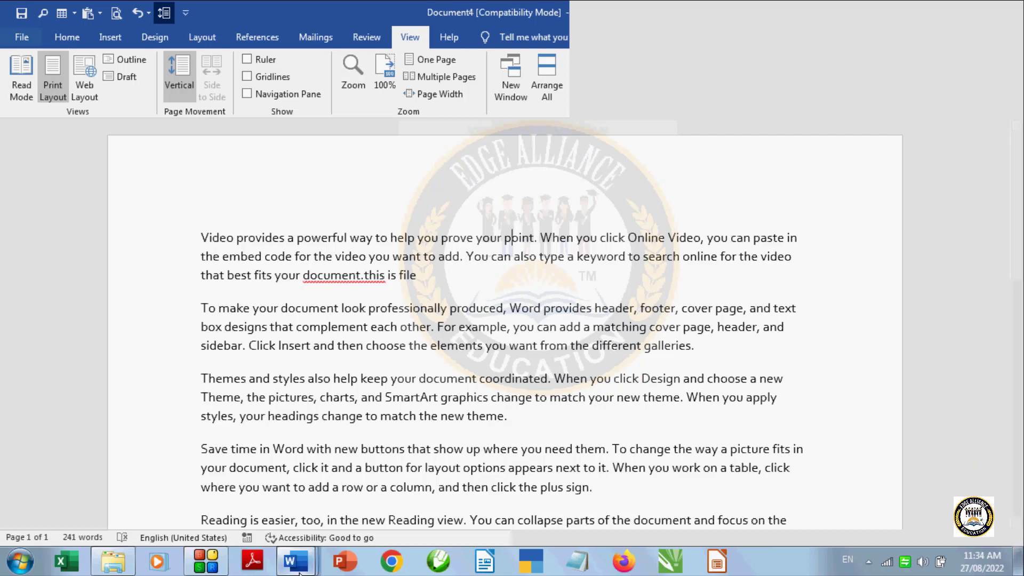
mouse_move(300, 573)
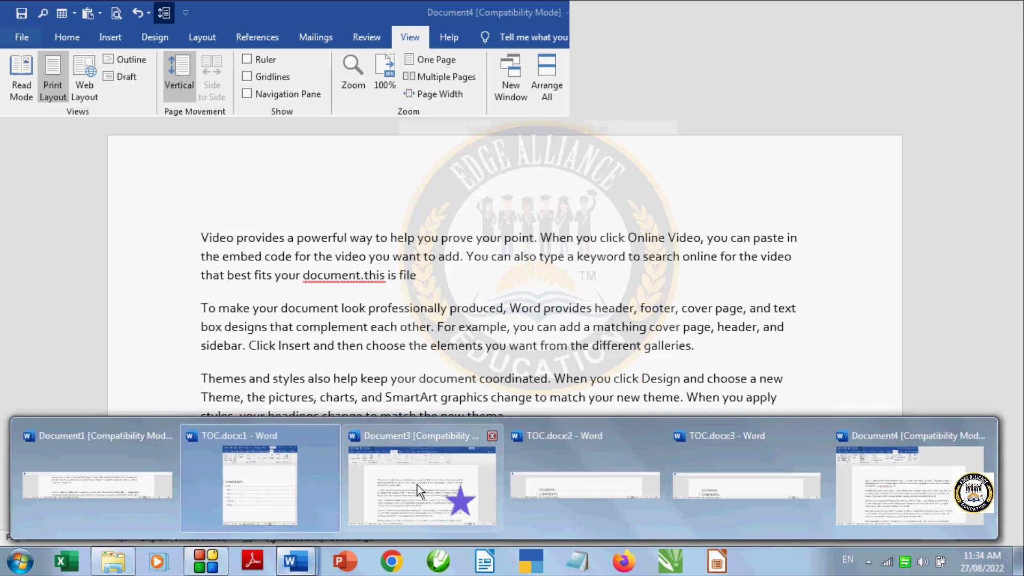
click(434, 481)
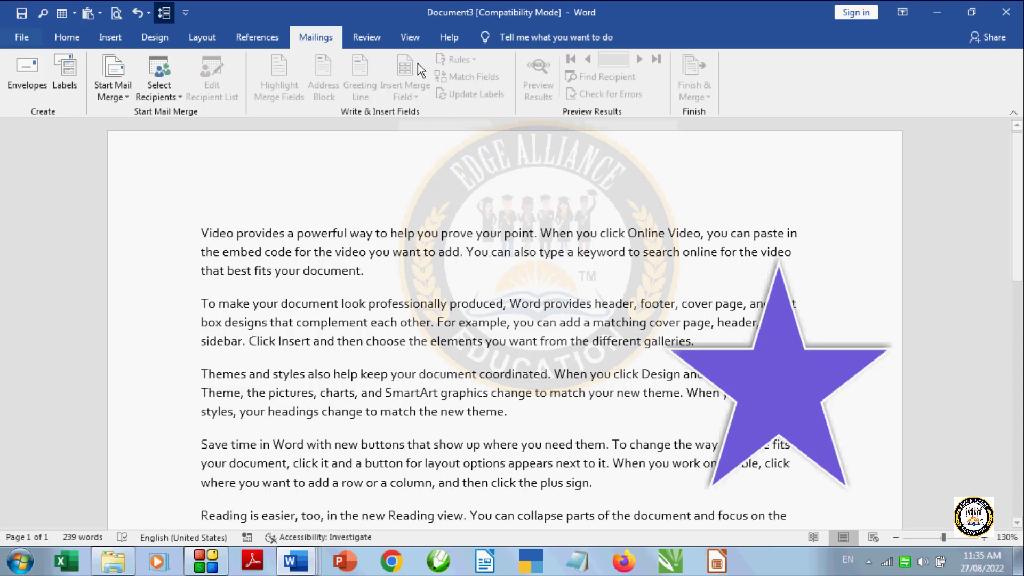
- Use Switch Windows to go from Document3 to TOC.docx:2, and maximize that window
click(413, 40)
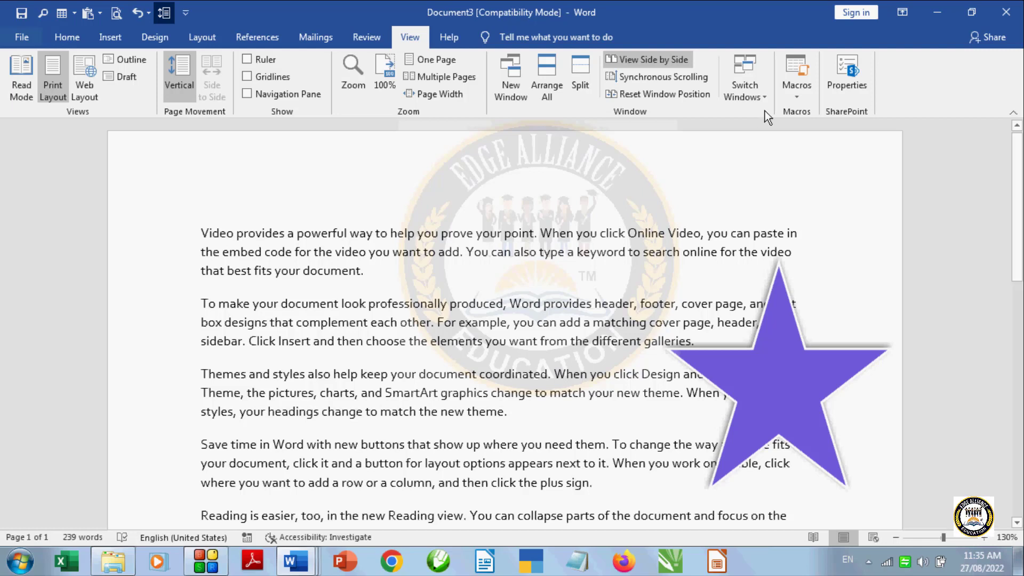
click(763, 97)
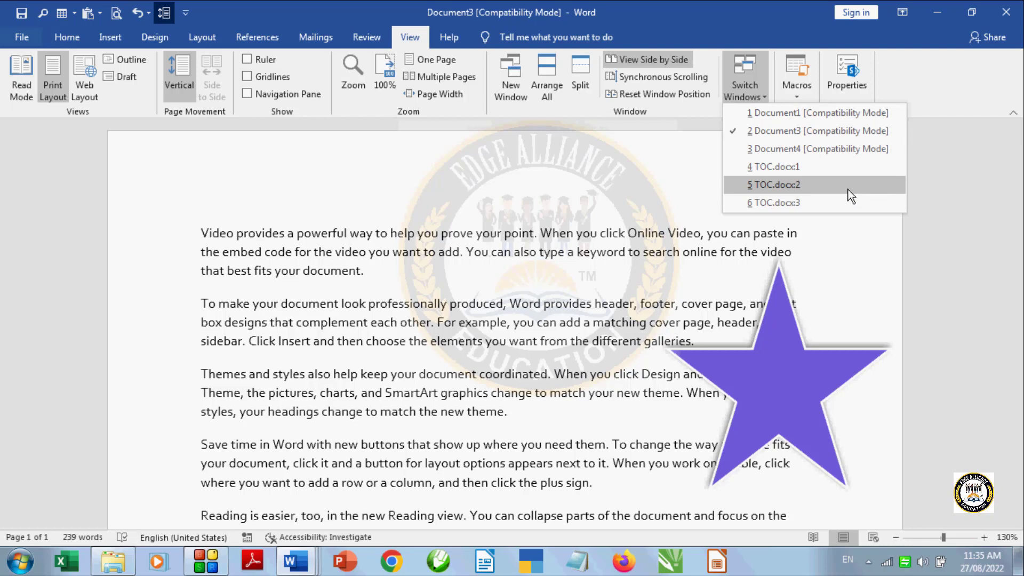
click(772, 187)
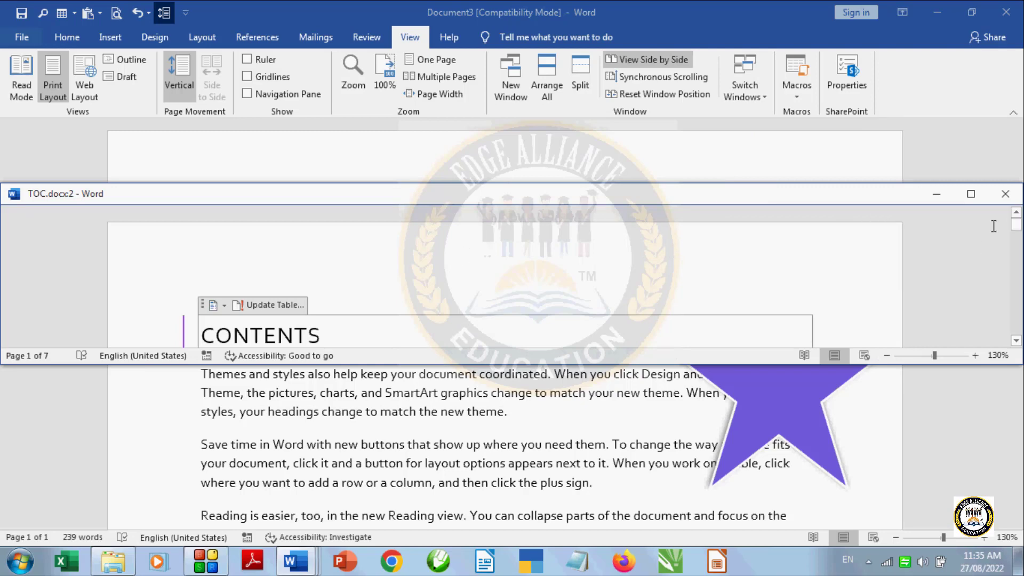
click(970, 193)
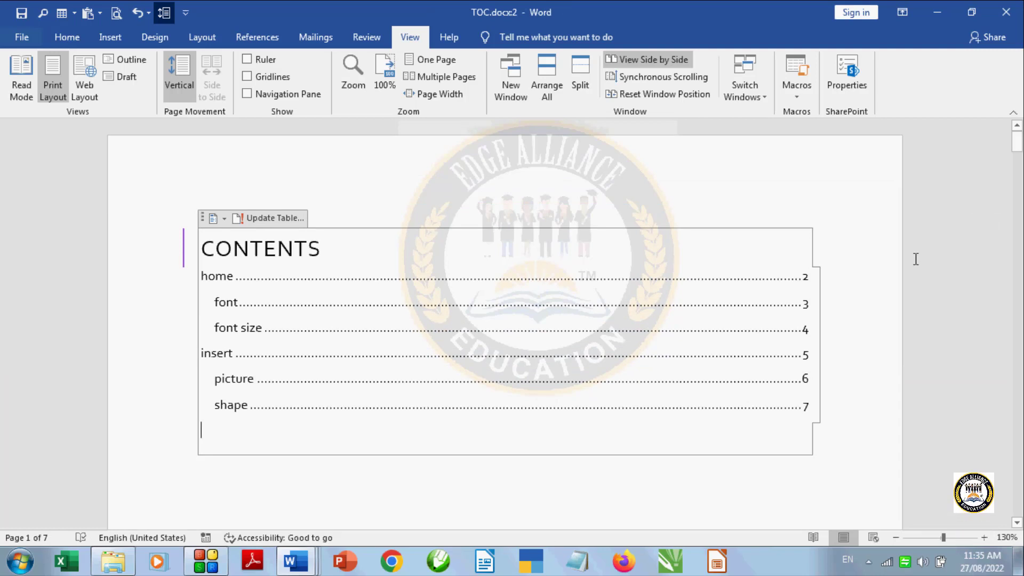
- Use Switch Windows to go from TOC.docx:2 to Document3, and create a new blank document
click(763, 95)
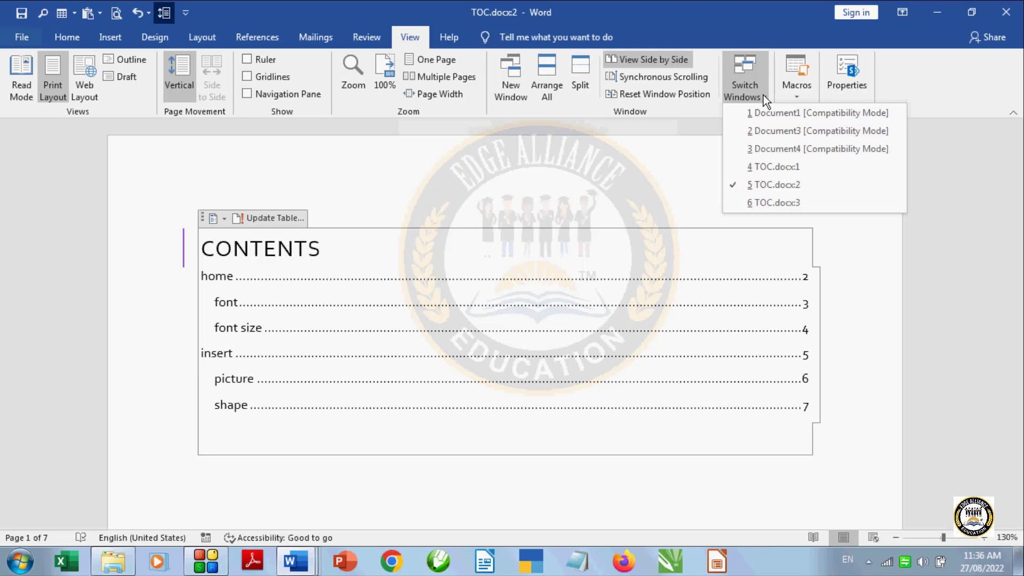
click(761, 131)
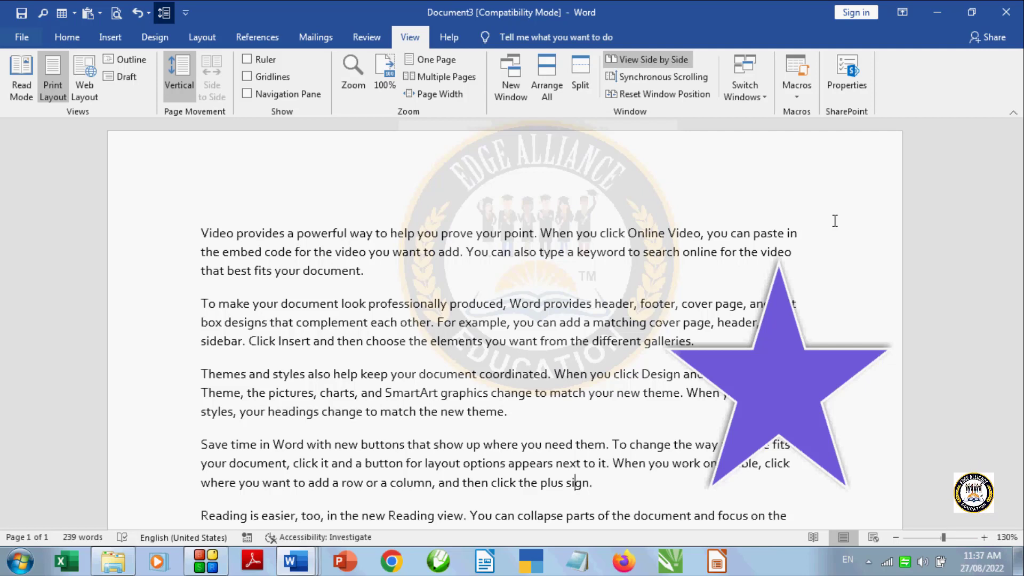
key(ctrl+n)
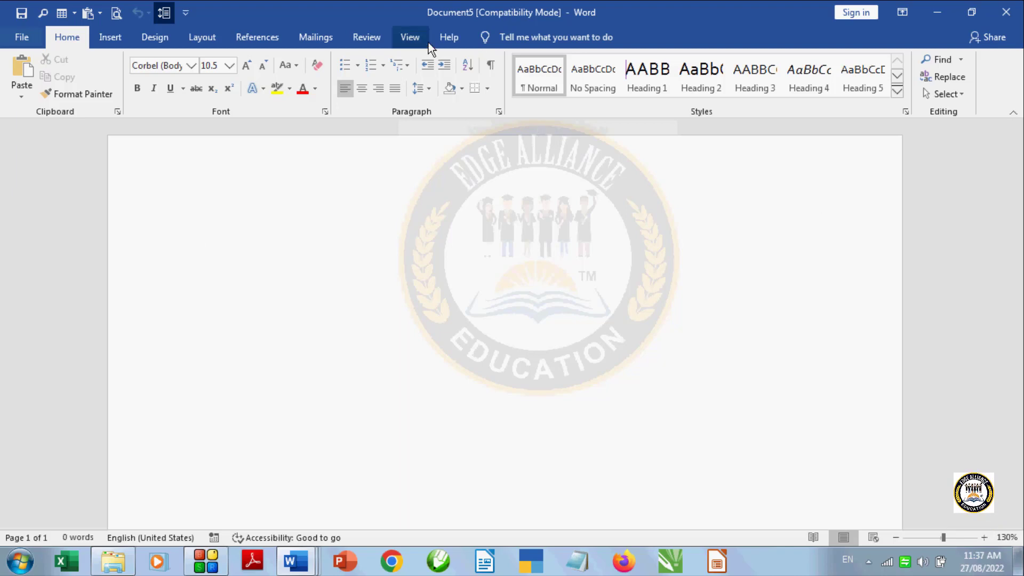
- Start recording a macro named jneath, stored in All Documents (Normal.dotm), with the description 27/8/2022
click(414, 39)
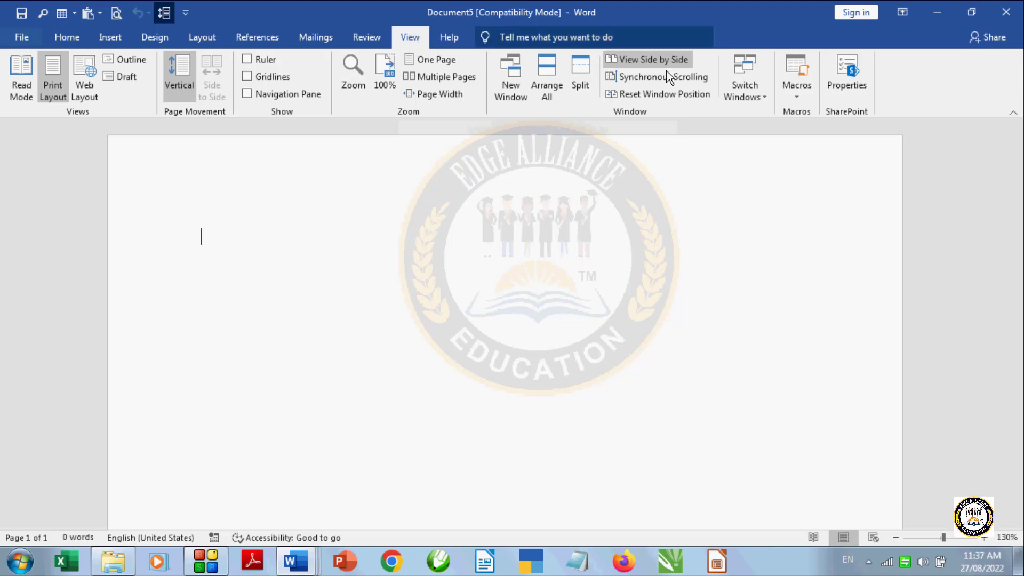
click(797, 98)
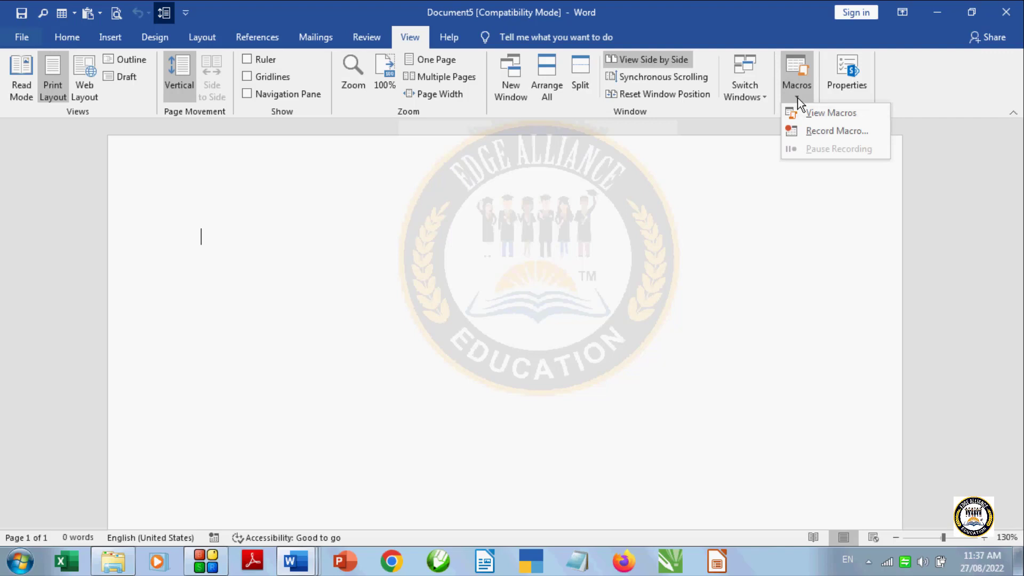
click(830, 130)
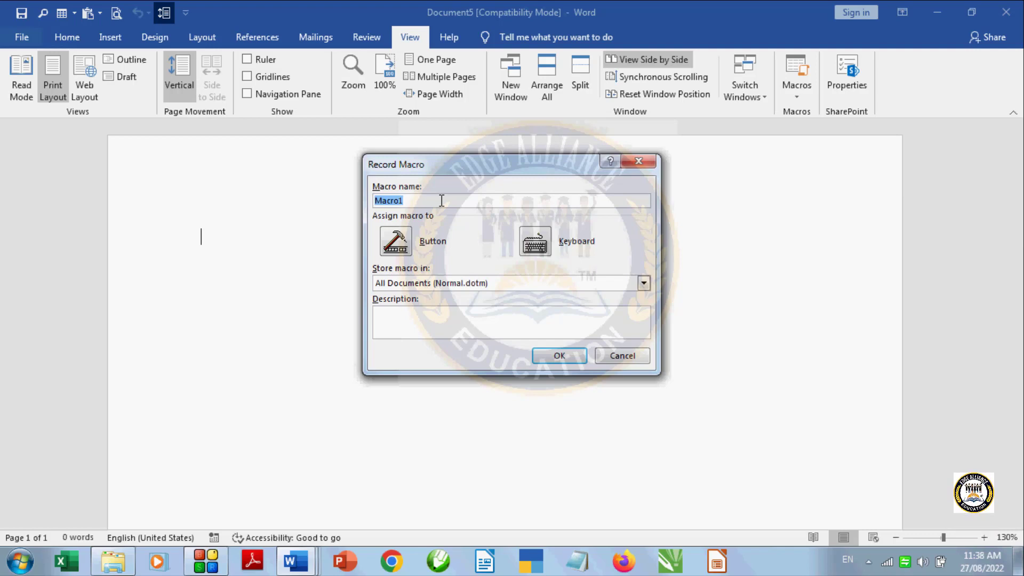
text(jneat)
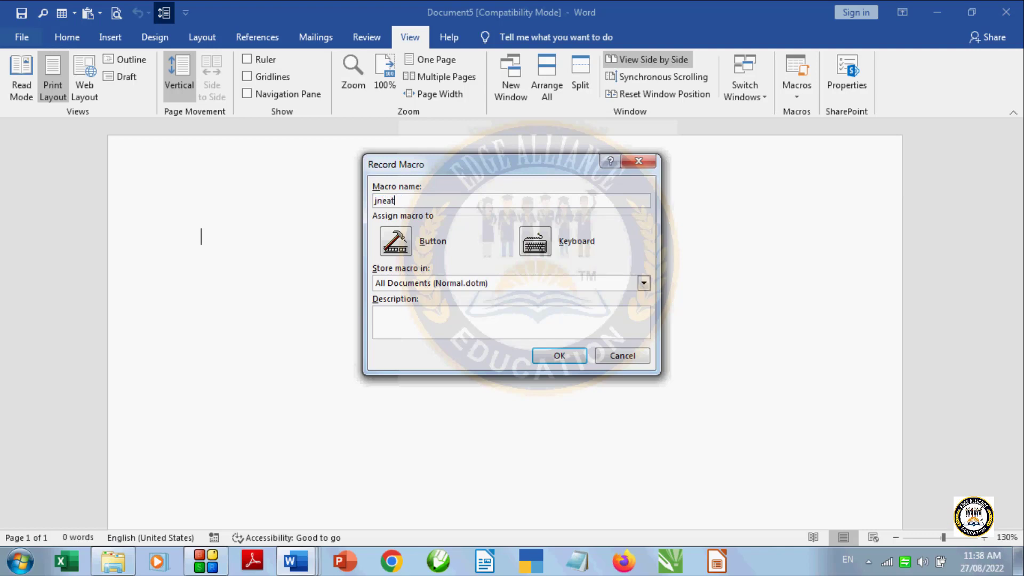
text(h)
click(405, 315)
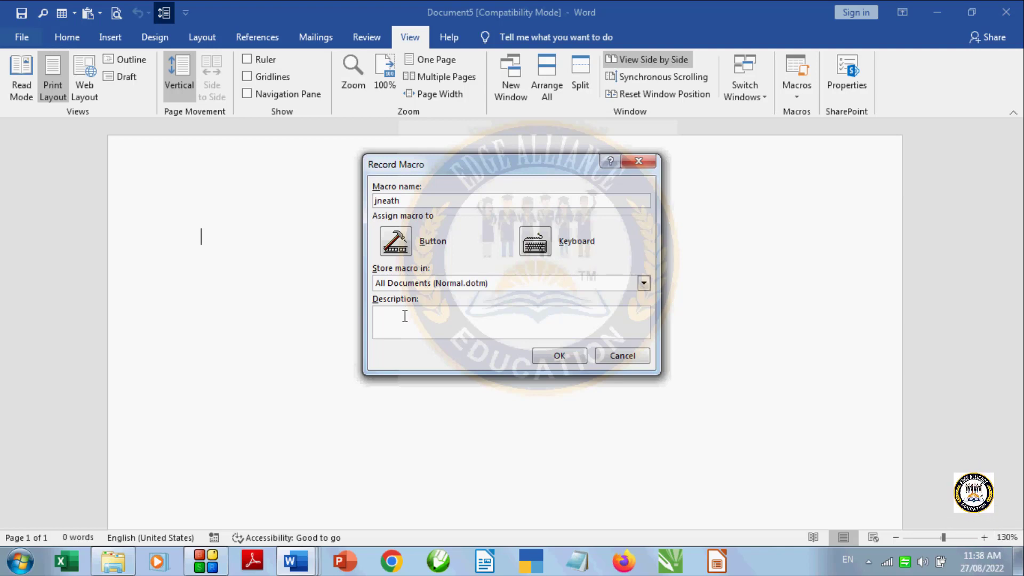
text(27/8/2)
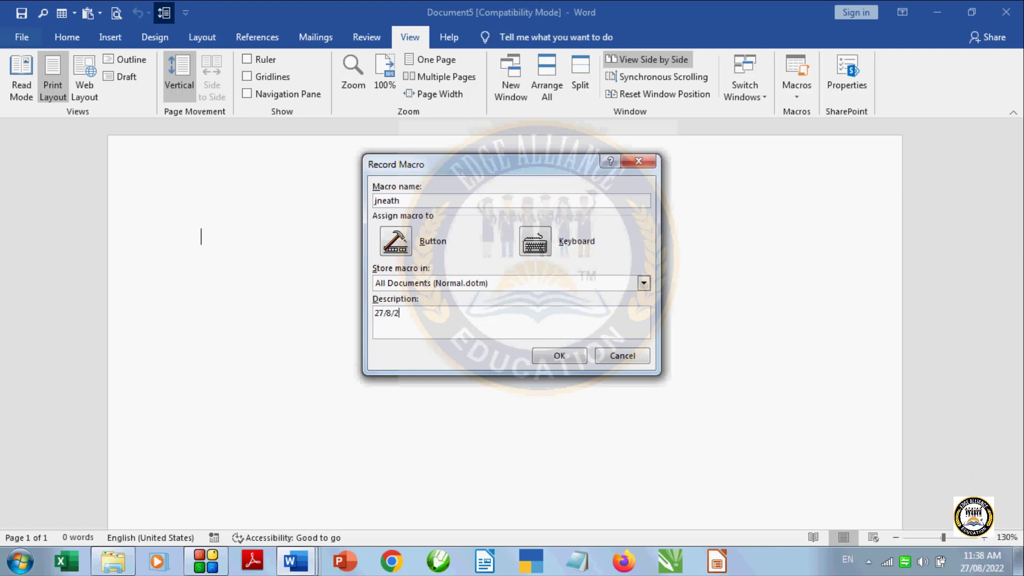
text(022)
click(551, 357)
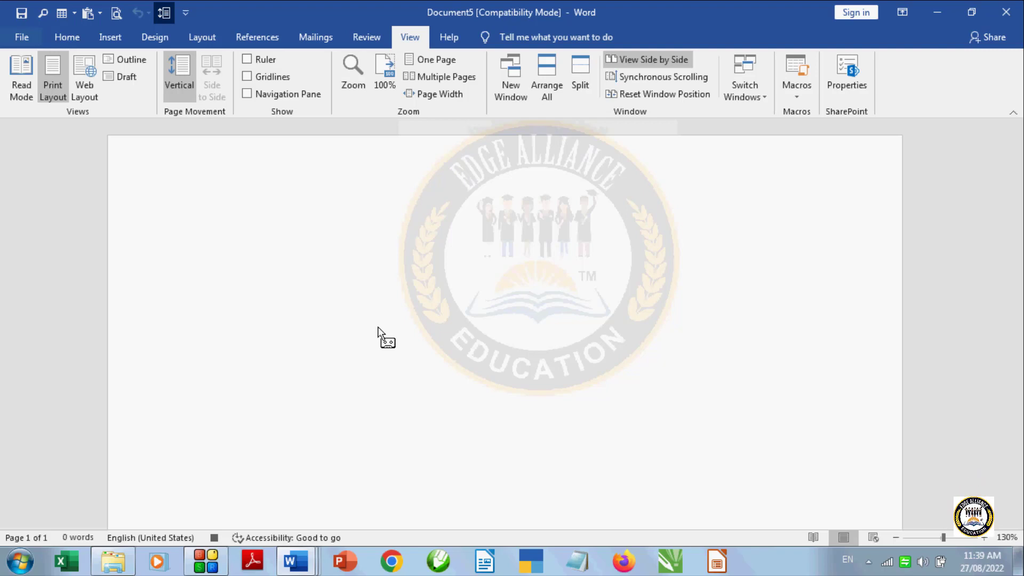
- Enter the text "this is a new file." in the blank document and stop the macro recording
text(t)
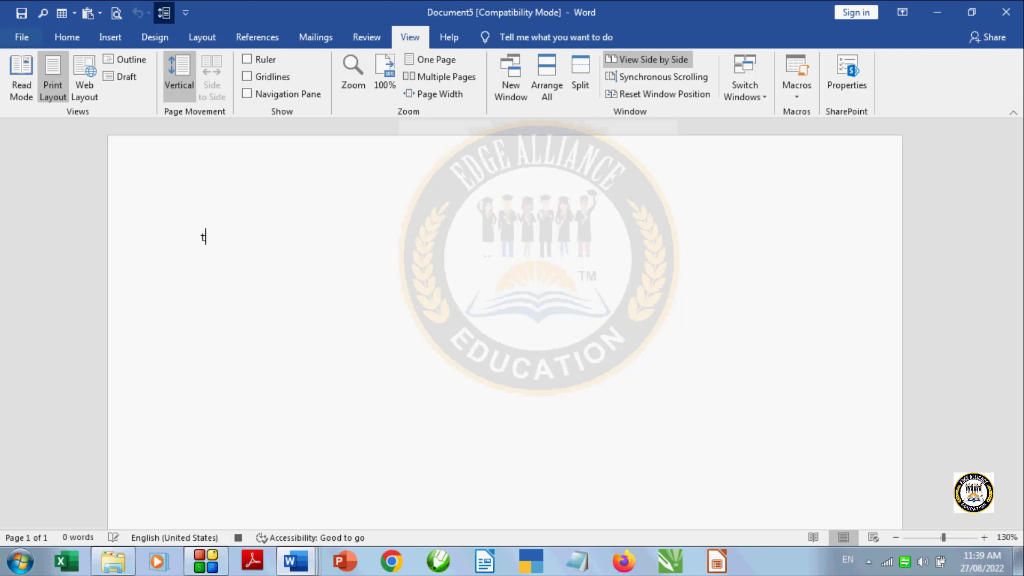
text(his is)
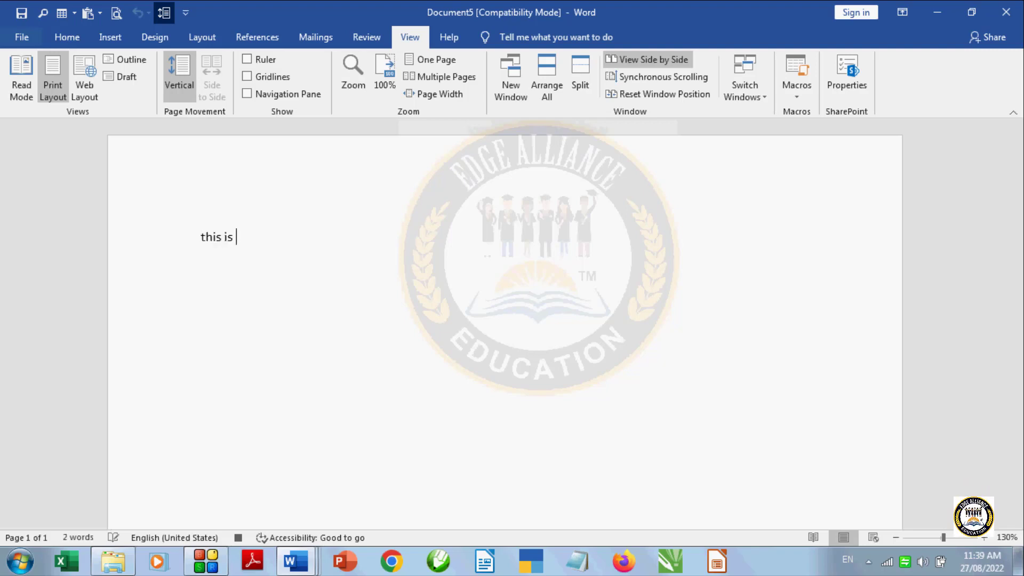
text( a new )
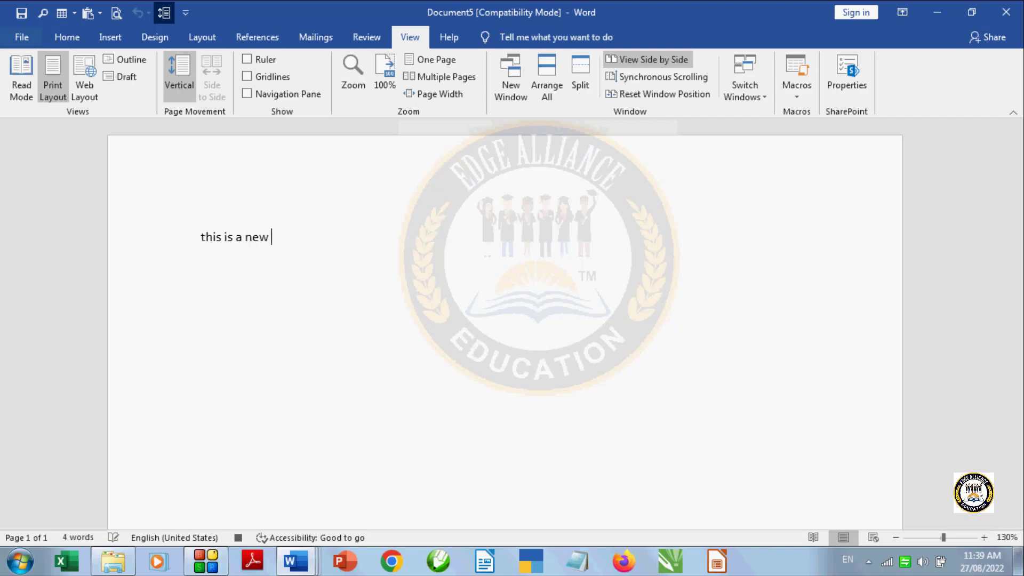
text(file)
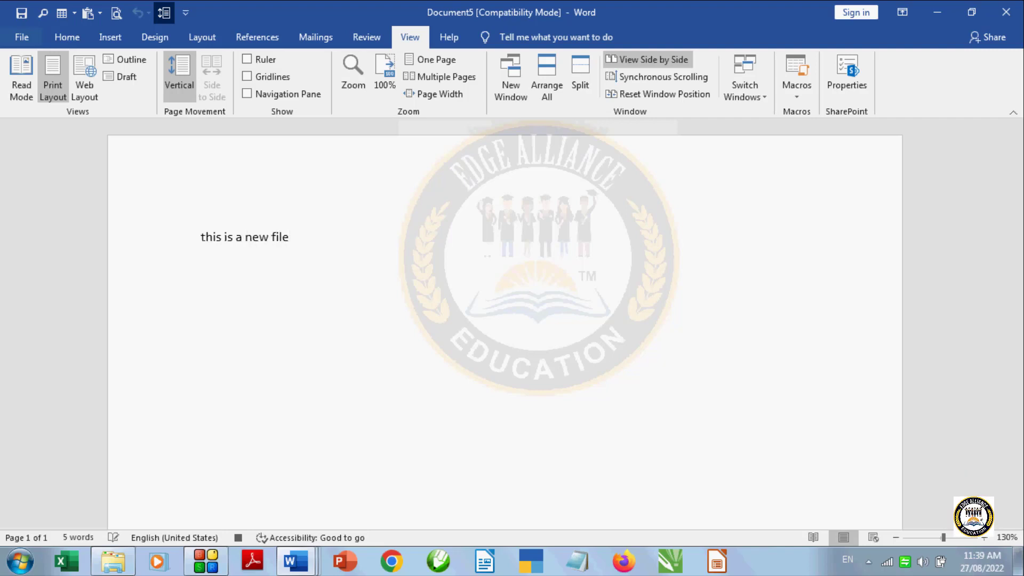
text(.)
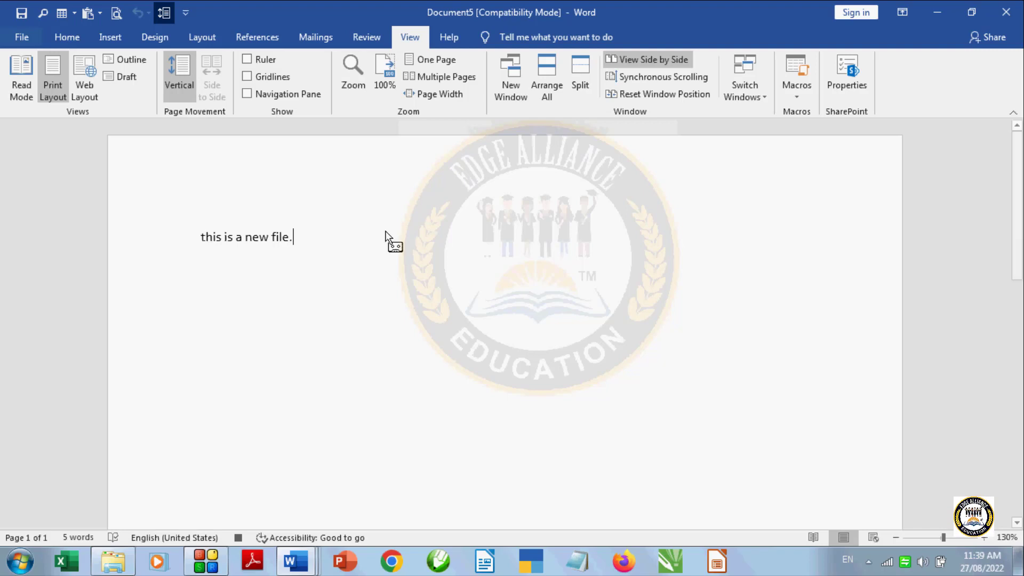
click(794, 101)
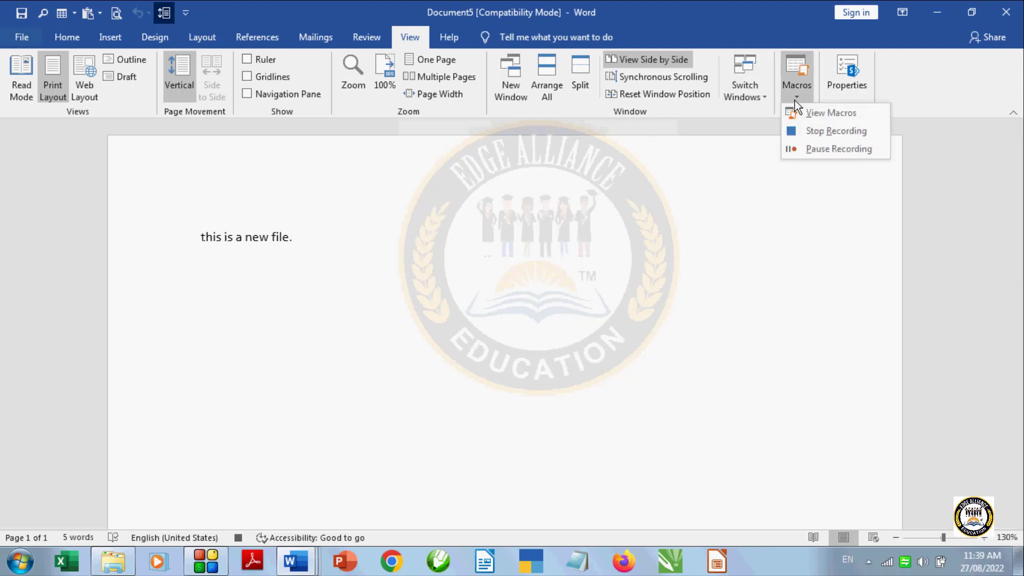
click(848, 133)
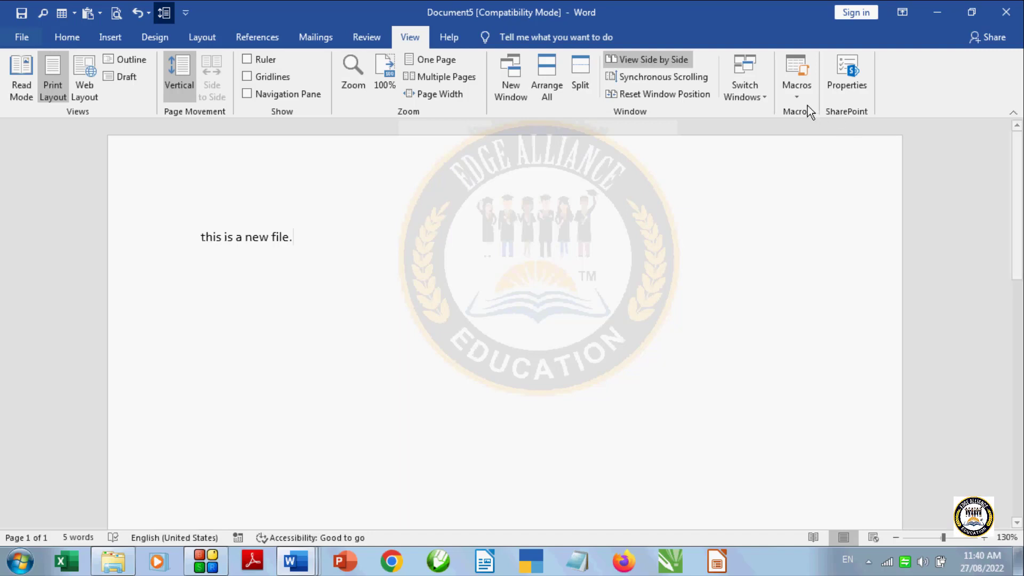
- Run the jneath macro on an empty line below the existing text in Document5
click(796, 91)
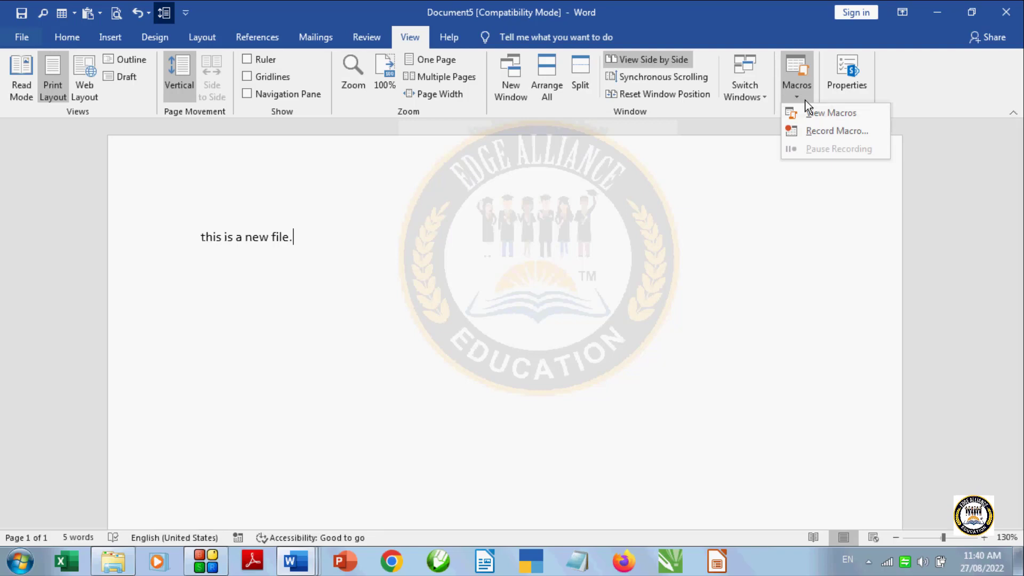
click(744, 283)
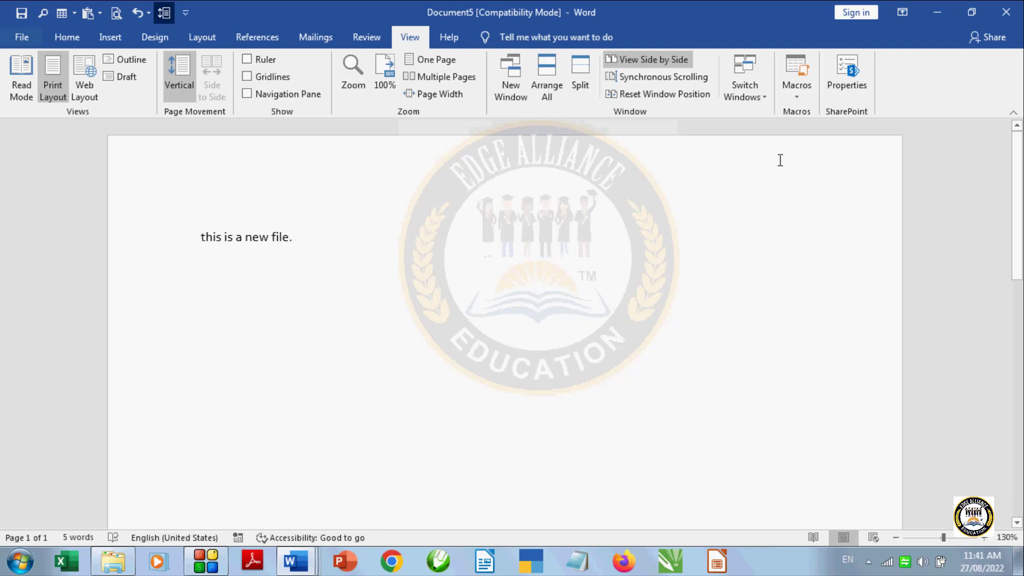
click(798, 97)
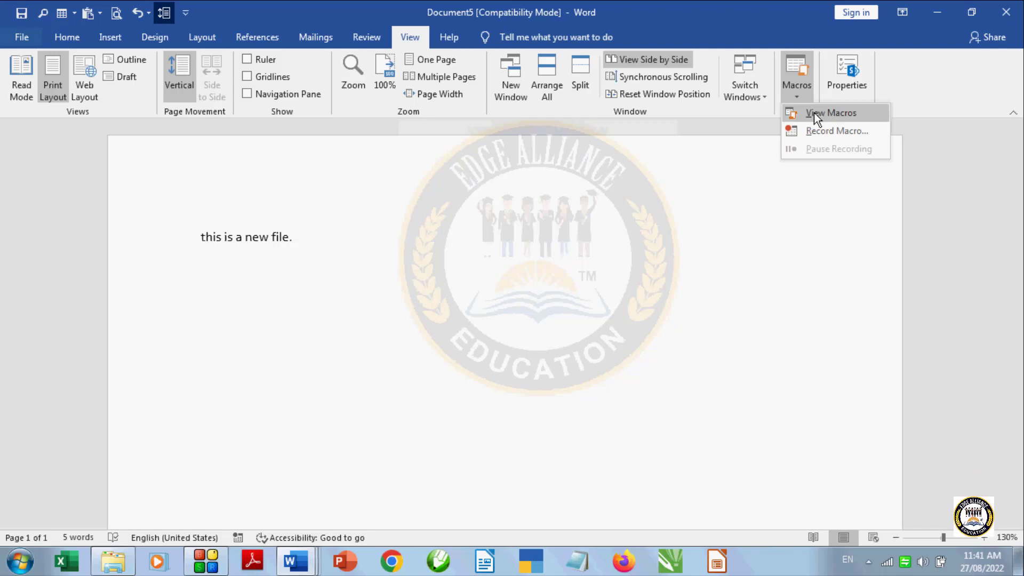
click(813, 113)
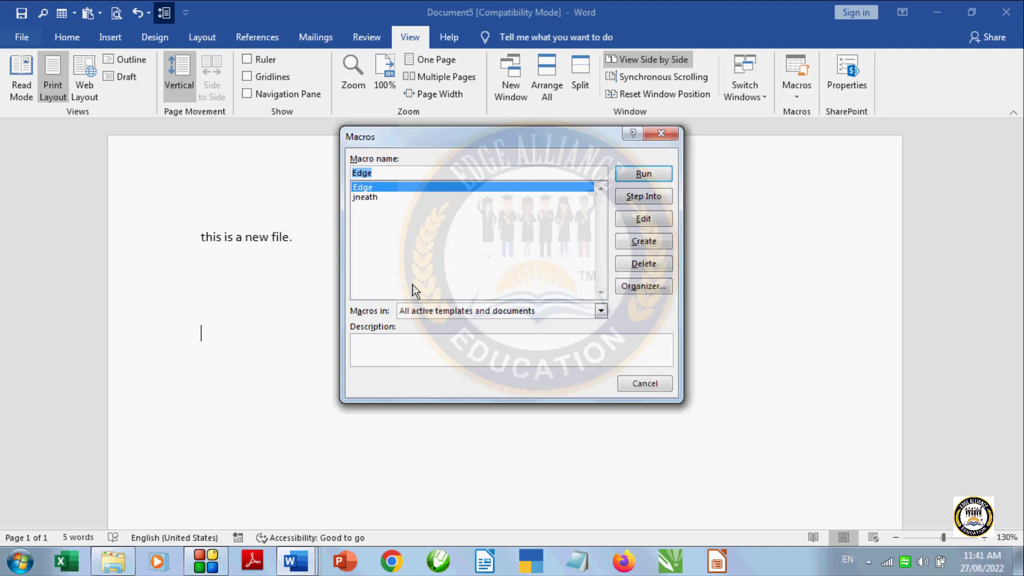
click(365, 197)
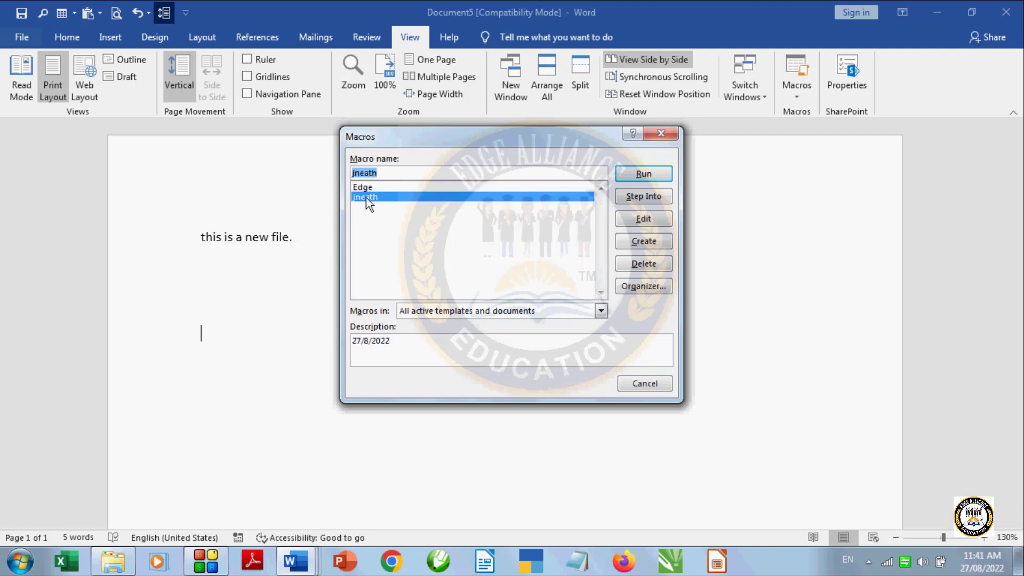
click(643, 175)
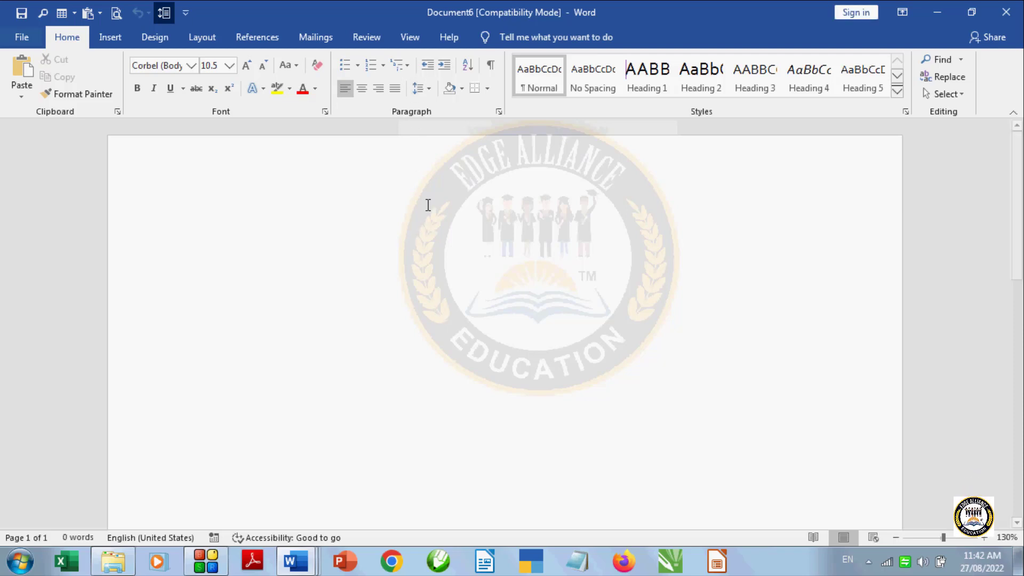
- Run the jneath macro in the blank Document6
click(419, 37)
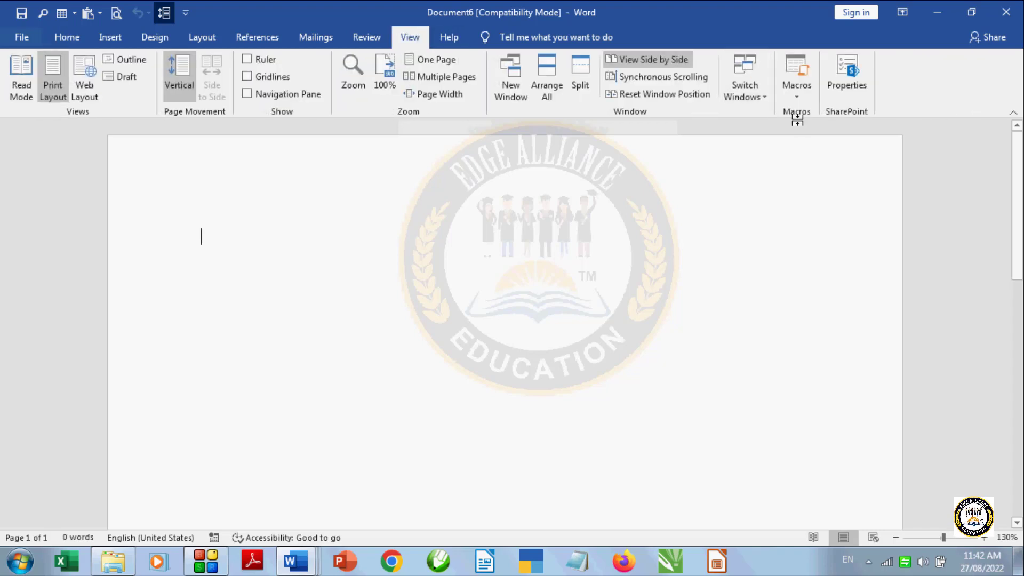
click(794, 96)
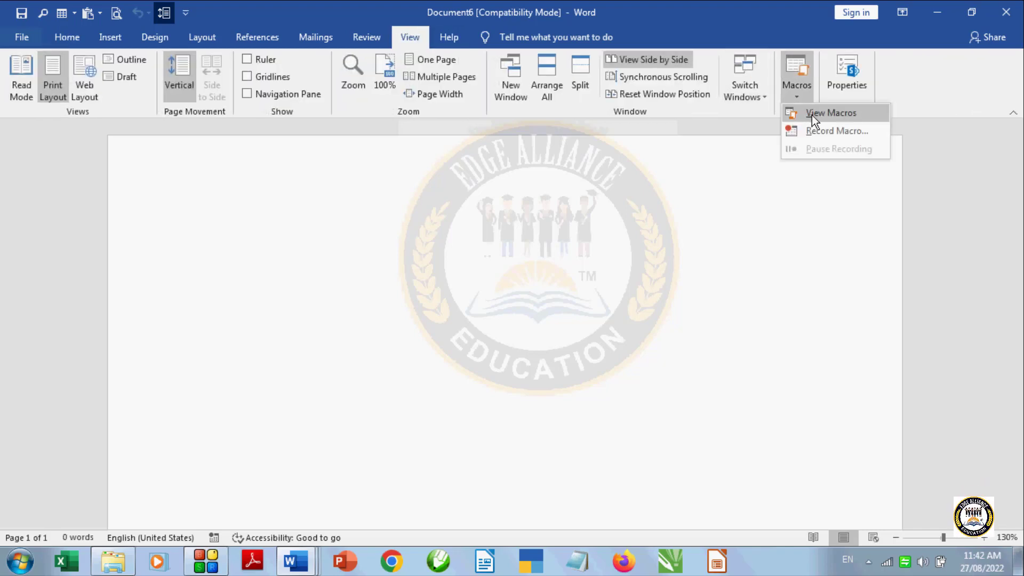
click(811, 115)
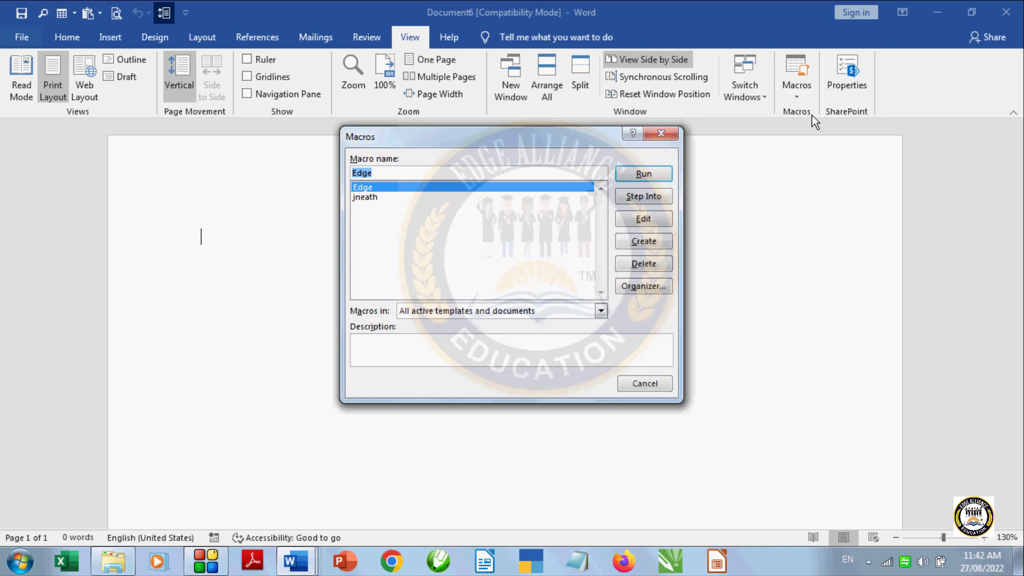
click(363, 197)
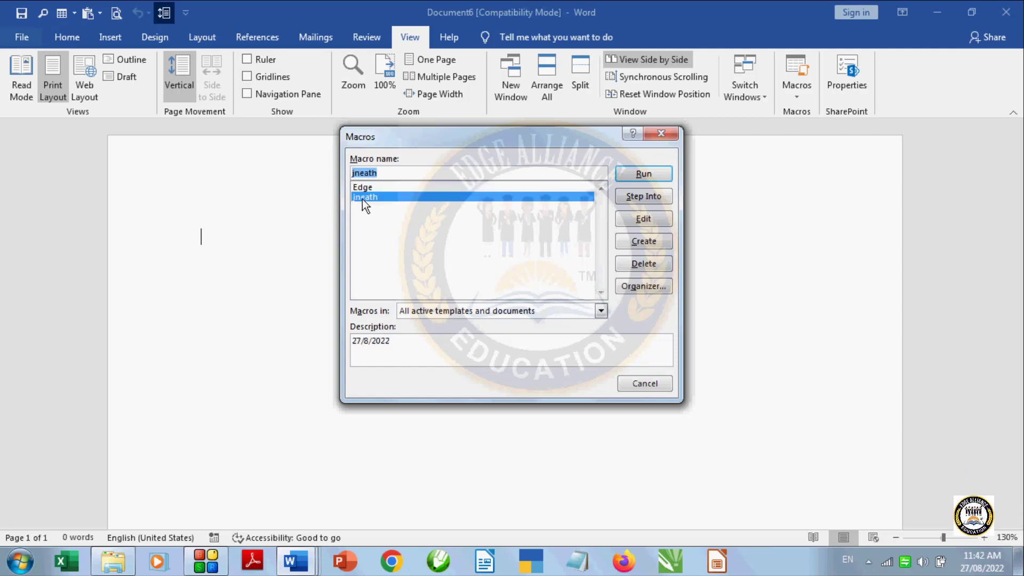
click(655, 176)
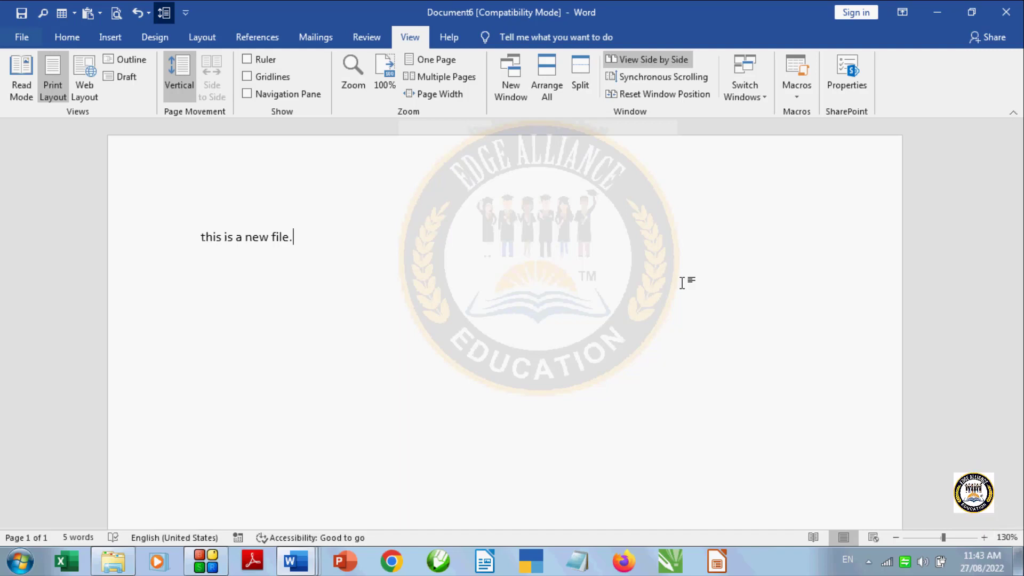
- Delete the jneath macro from the list of macros and close the Macros dialog
click(801, 96)
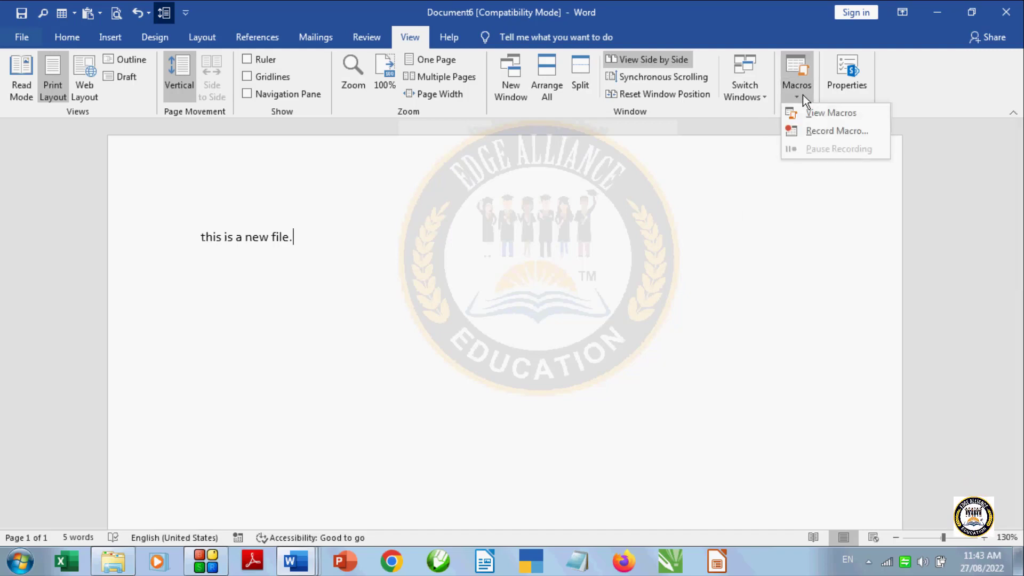
click(818, 115)
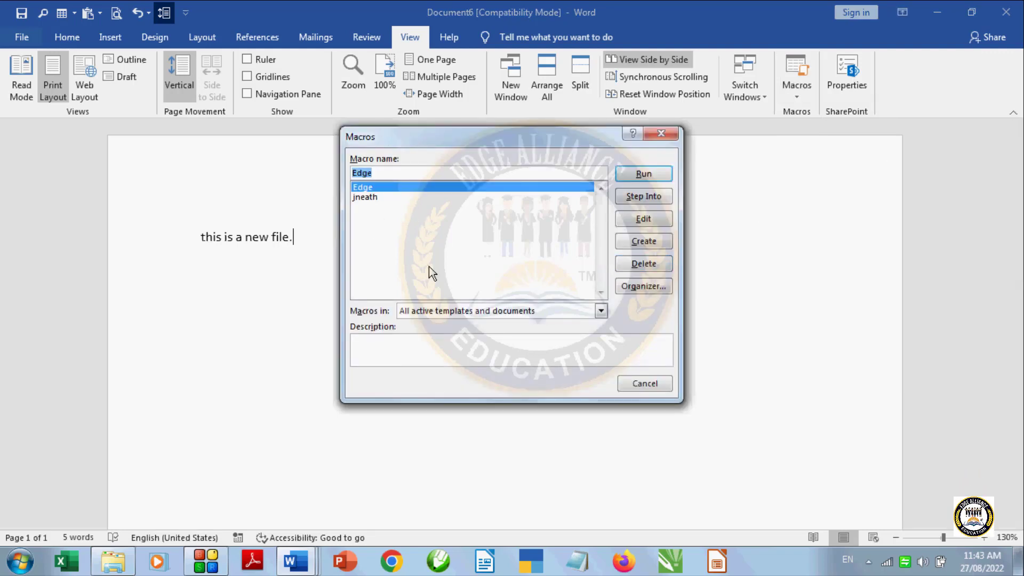
click(366, 197)
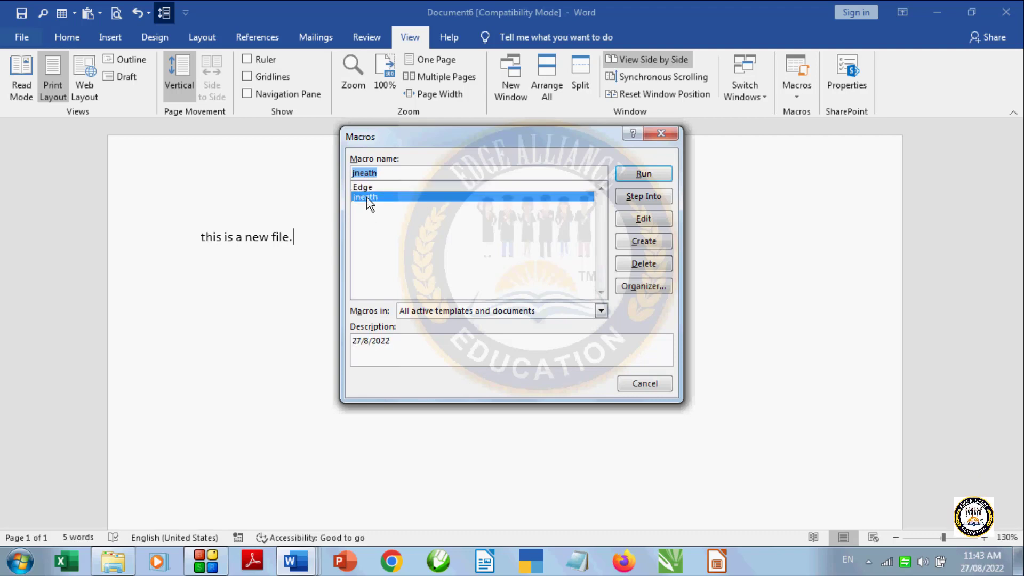
click(644, 264)
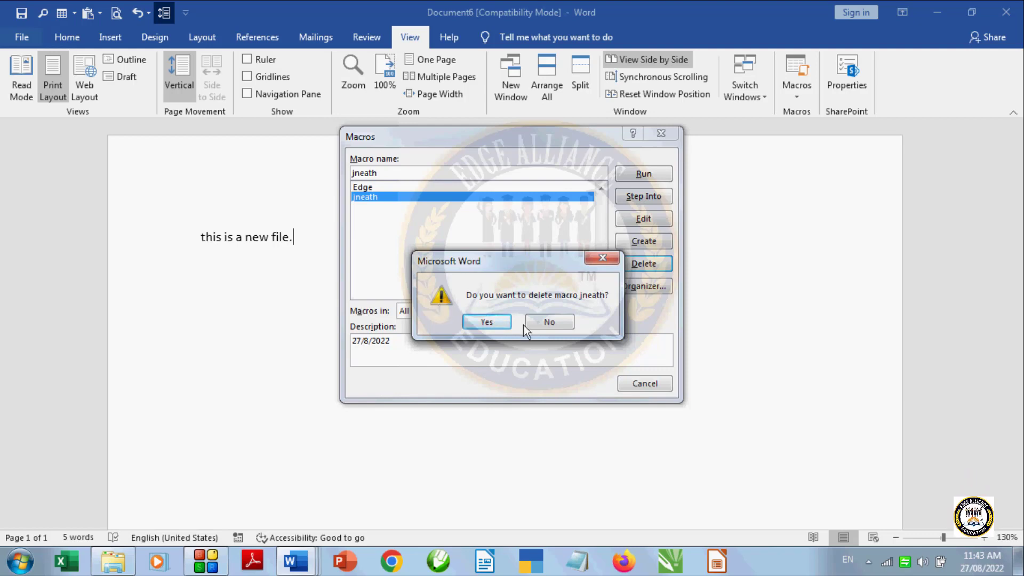
click(503, 321)
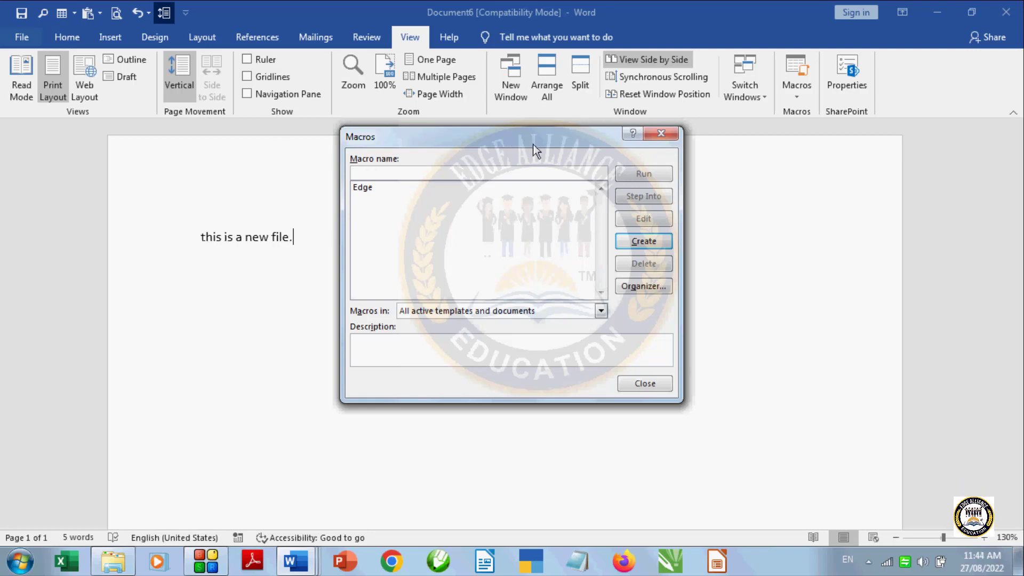
click(640, 384)
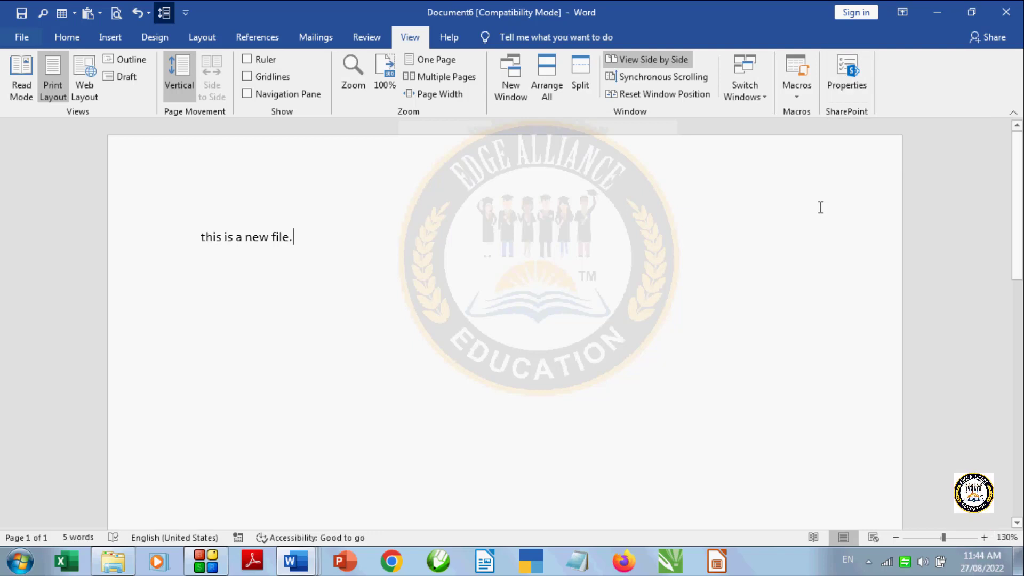
- Open the document properties of Document6
click(852, 90)
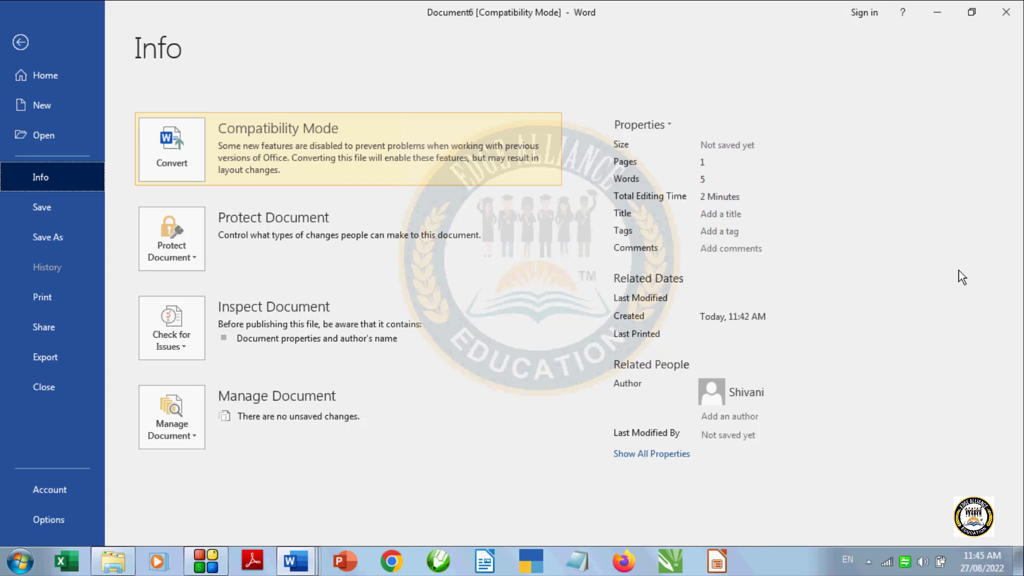
- Close the document properties of Document6, switch to the TOC.docx:1 window and maximize it
click(23, 40)
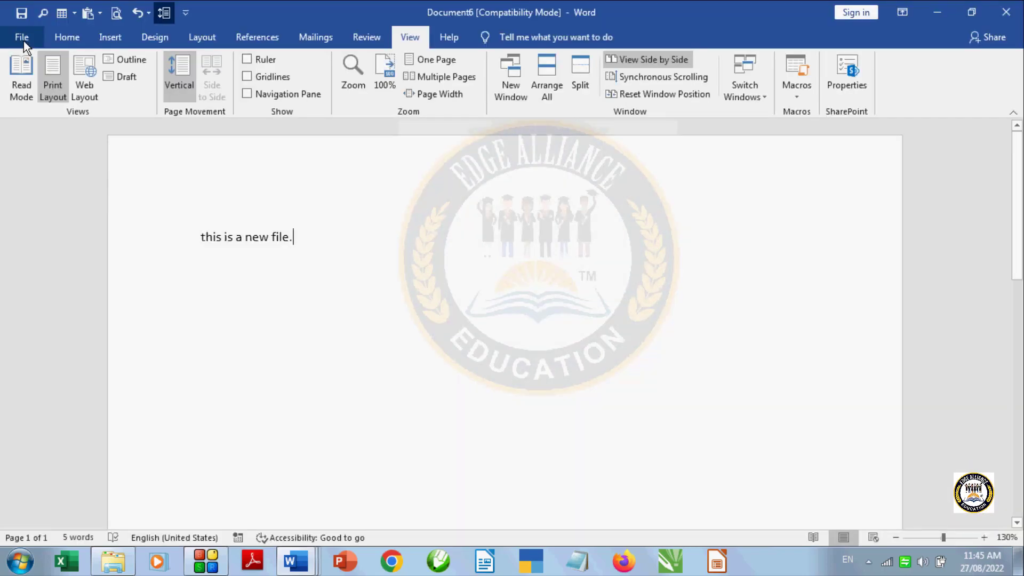
click(765, 98)
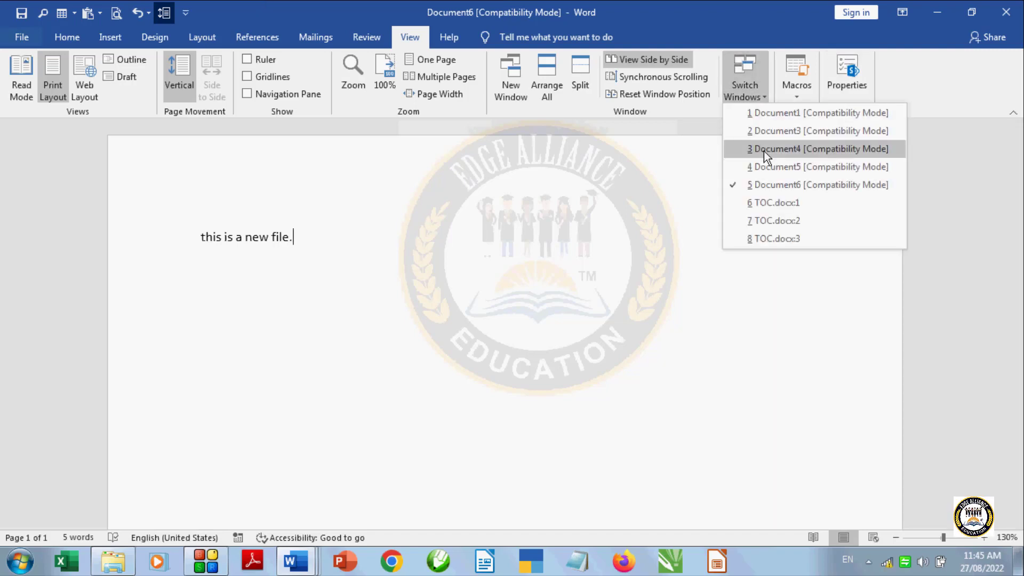
click(763, 203)
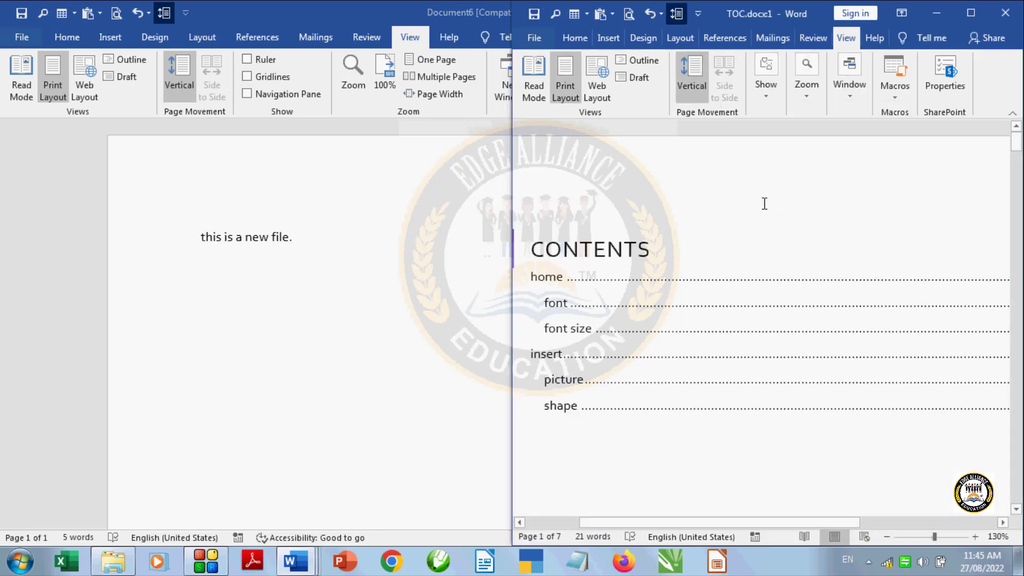
click(969, 15)
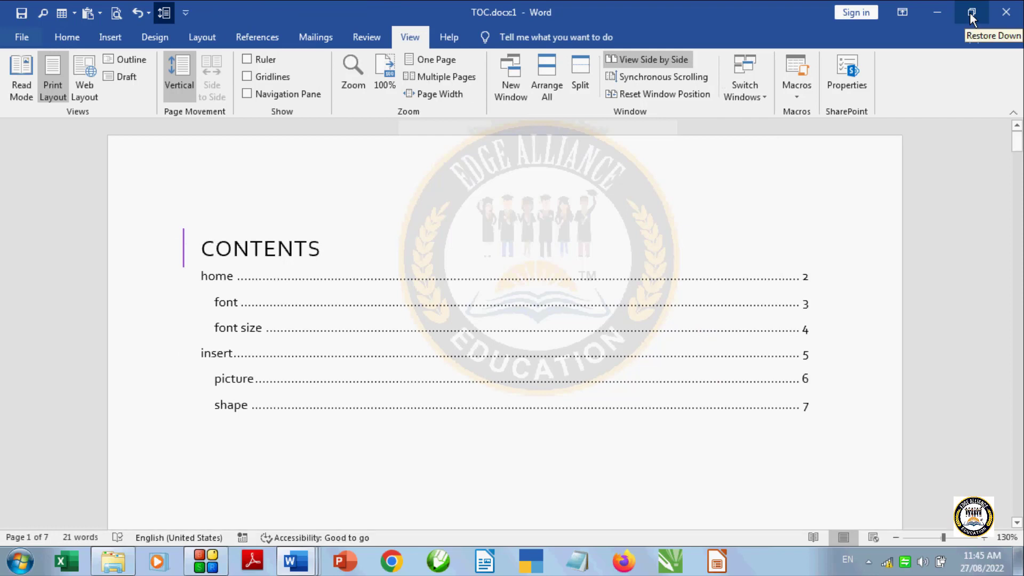
click(793, 350)
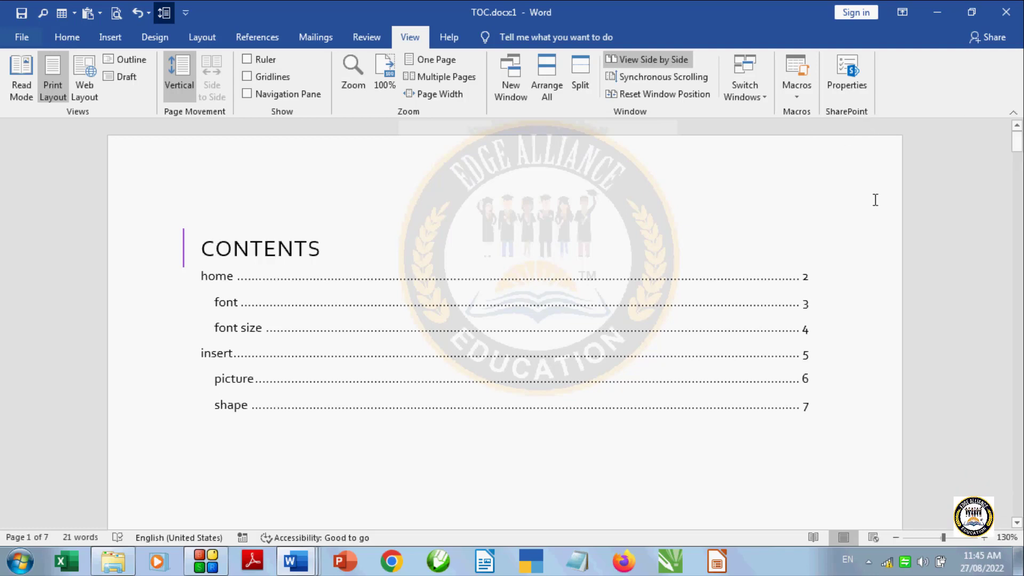
- View the document properties of TOC.docx, including the related dates, people and documents, and return to the document
click(849, 80)
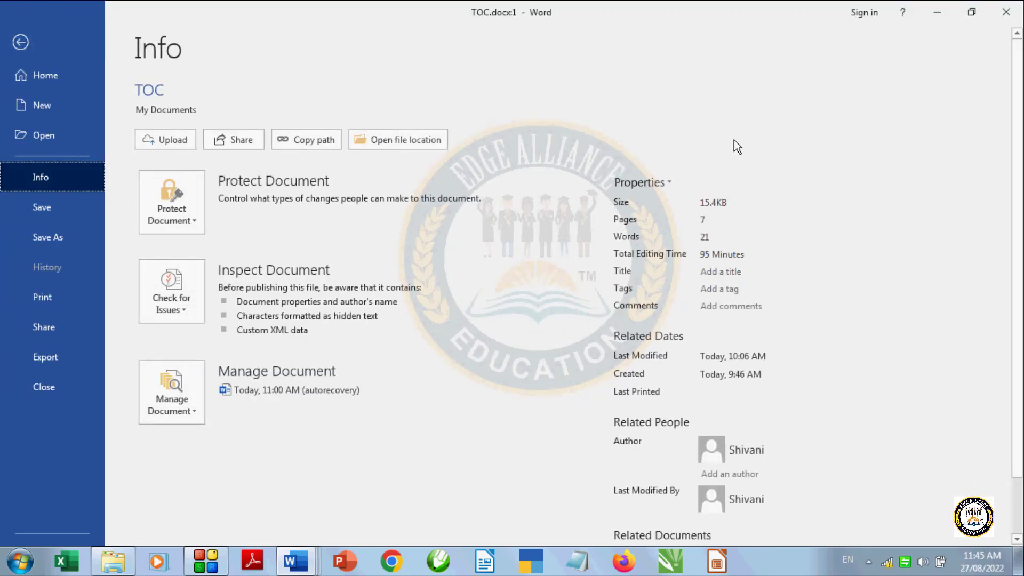
scroll(814, 129, down, 2)
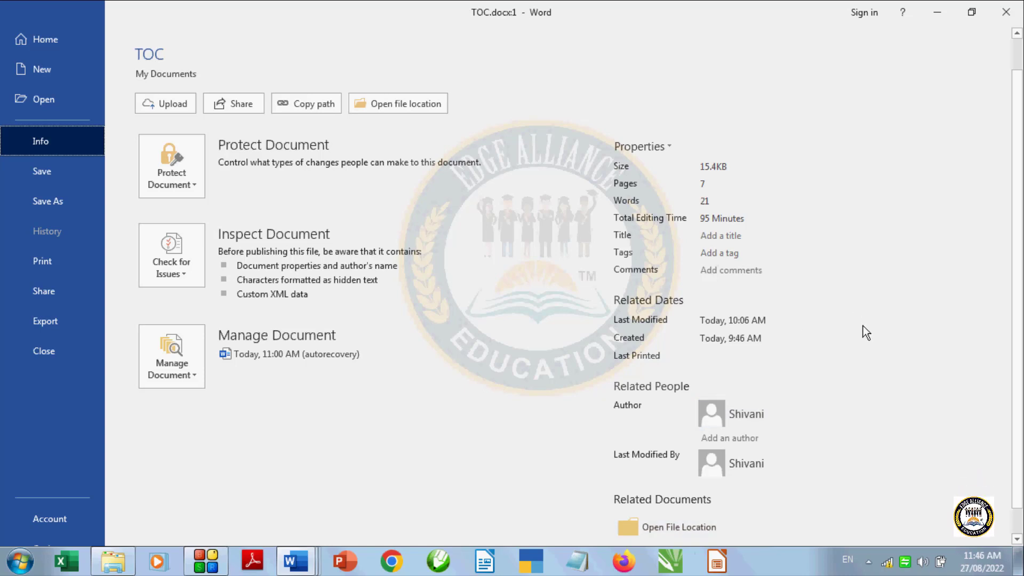
scroll(862, 325, up, 1)
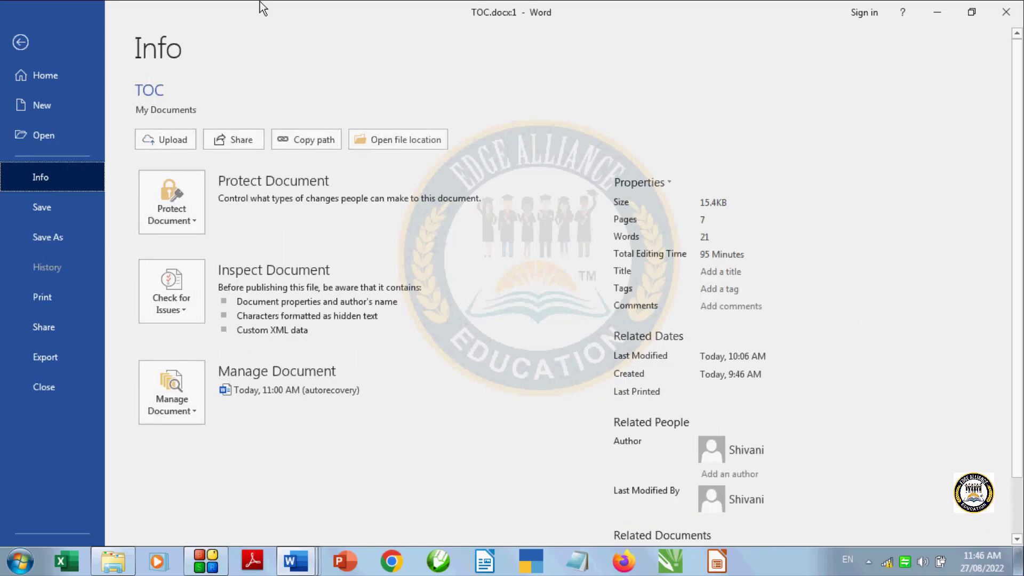
click(20, 42)
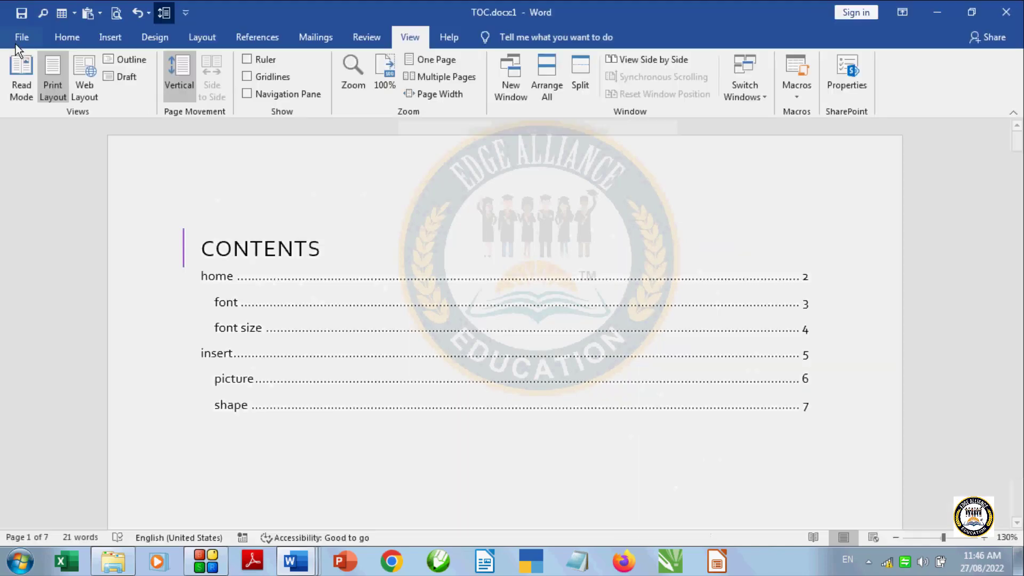